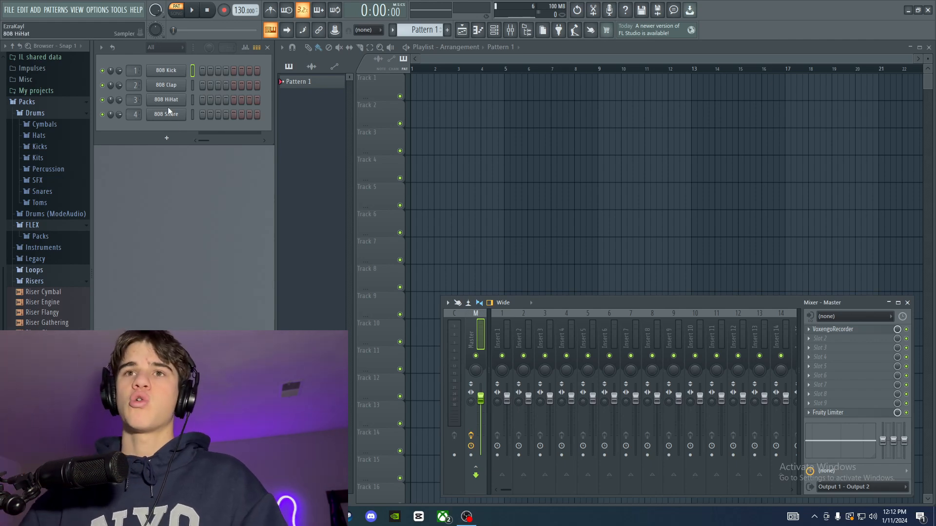
Step: Add a FLEX instrument channel and browse its Essential Pianos pack, closing the plugin window when done
{"action": "left_click", "coordinate": [170, 138]}
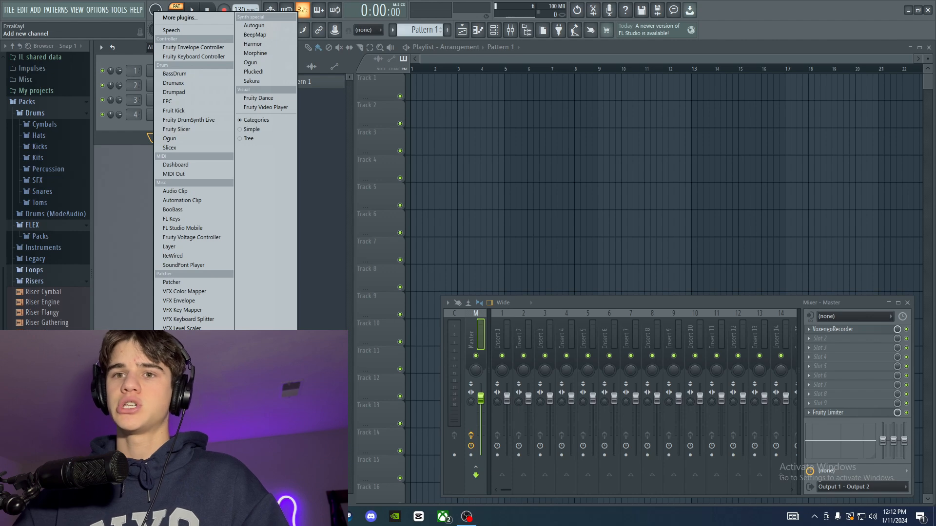
{"action": "left_click", "coordinate": [171, 414]}
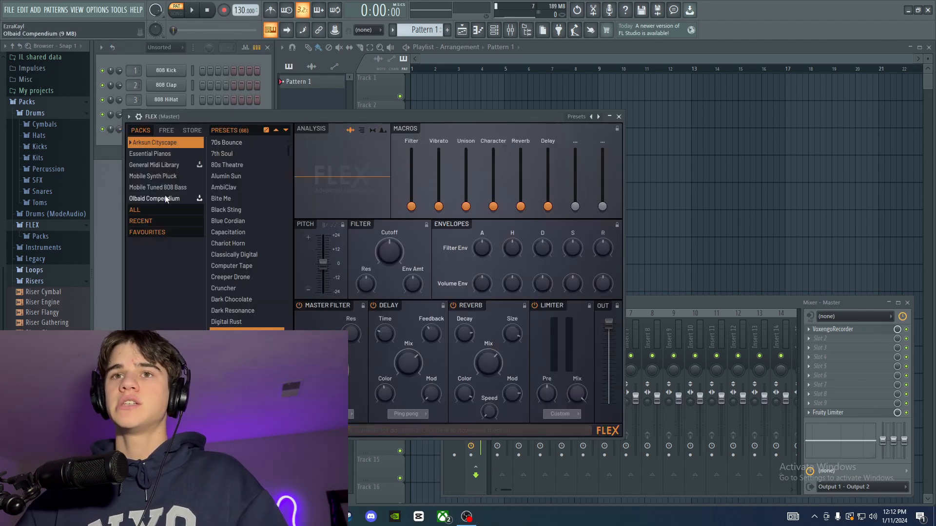
{"action": "left_click", "coordinate": [149, 153]}
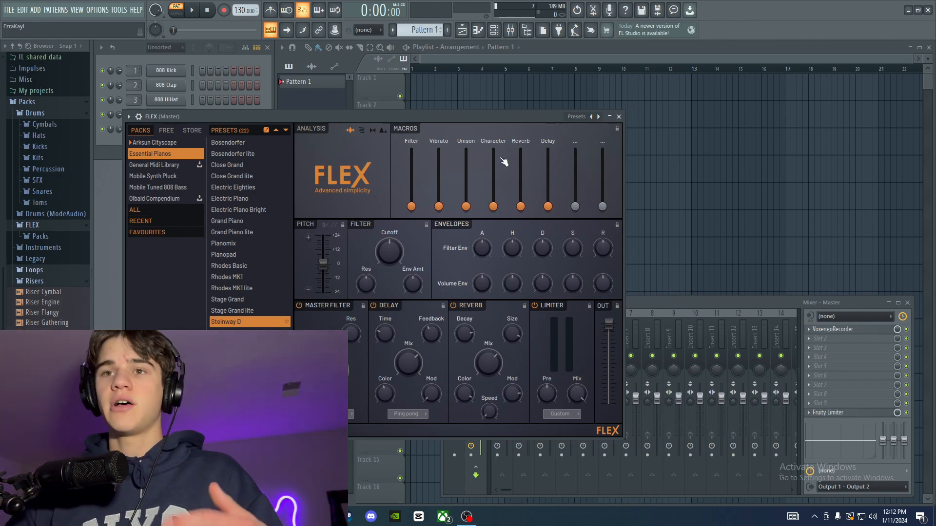
{"action": "left_click", "coordinate": [619, 116]}
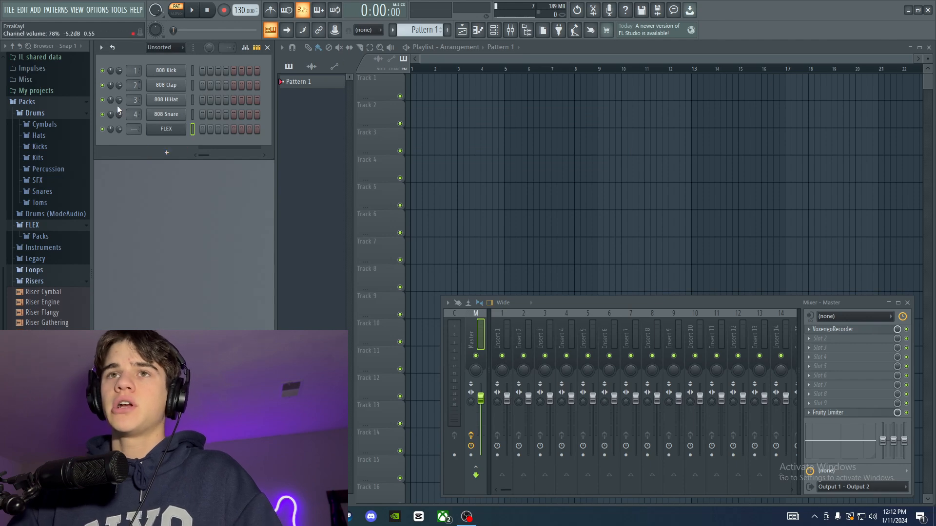
Step: Add a second FLEX channel and load the Electric Piano preset from the Essential Pianos pack
{"action": "left_click", "coordinate": [168, 153]}
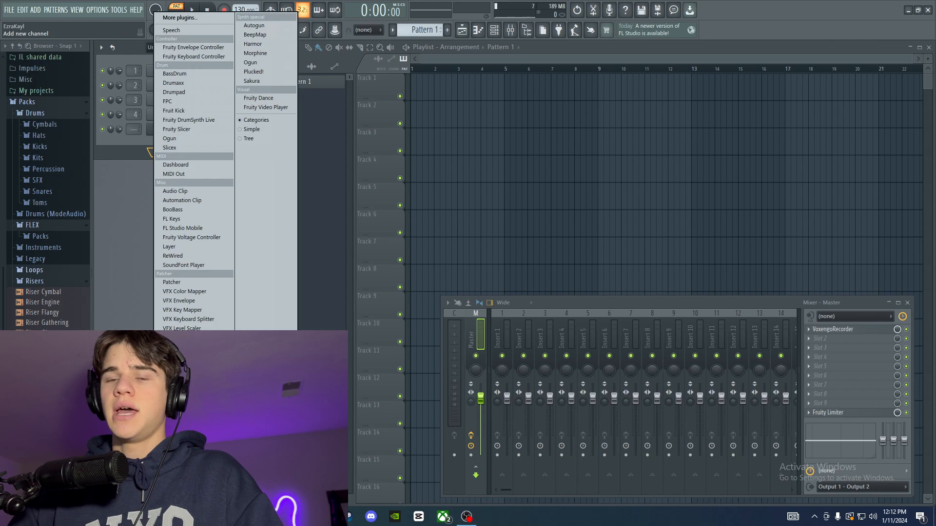
{"action": "left_click", "coordinate": [176, 366]}
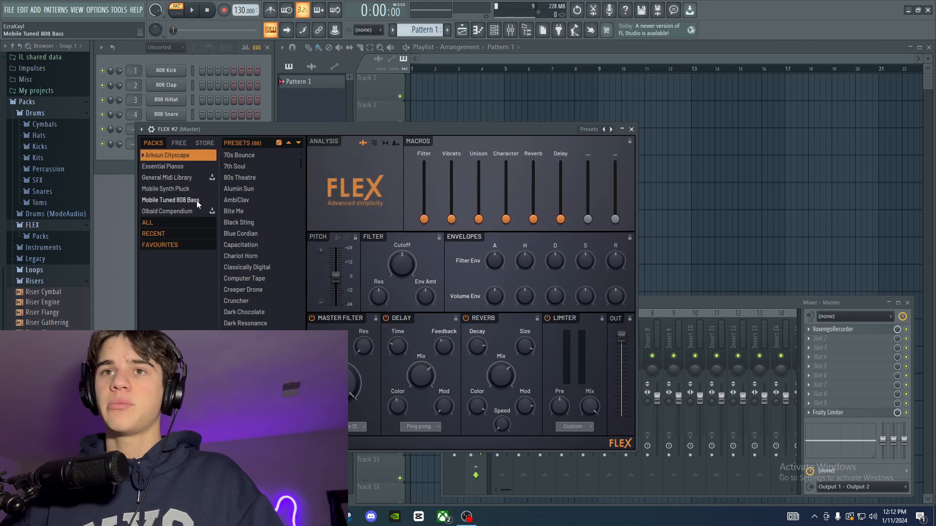
{"action": "left_click", "coordinate": [189, 179]}
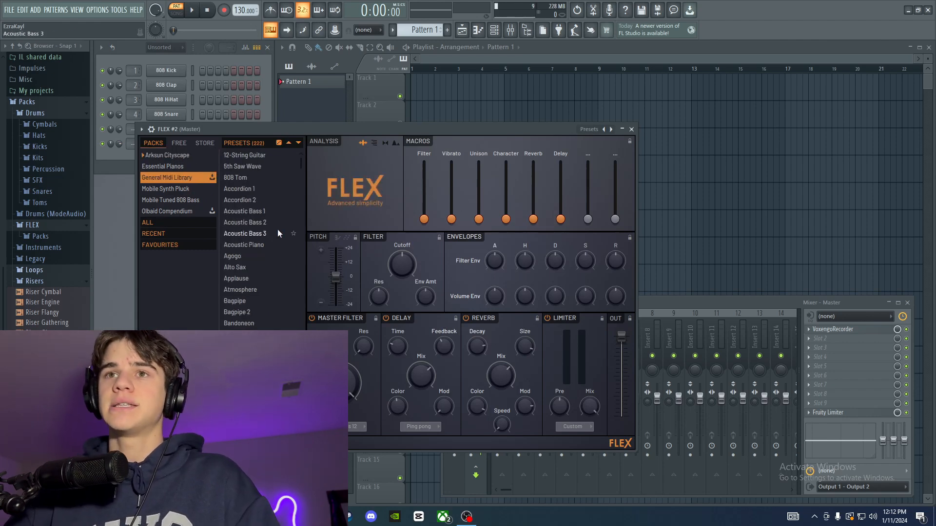
{"action": "left_click", "coordinate": [178, 167]}
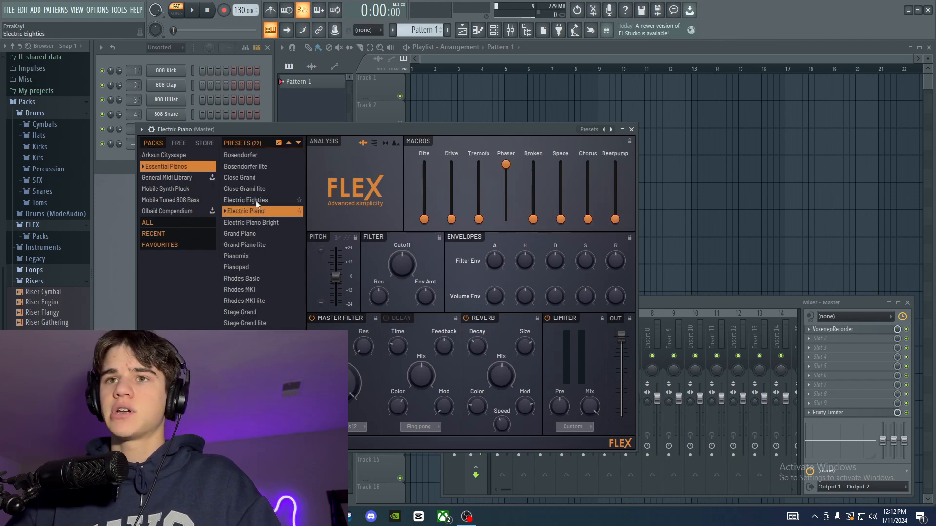
{"action": "left_click", "coordinate": [631, 129]}
Step: Open the piano roll for the Electric Piano channel and reposition its window next to the channel rack
{"action": "right_click", "coordinate": [169, 148]}
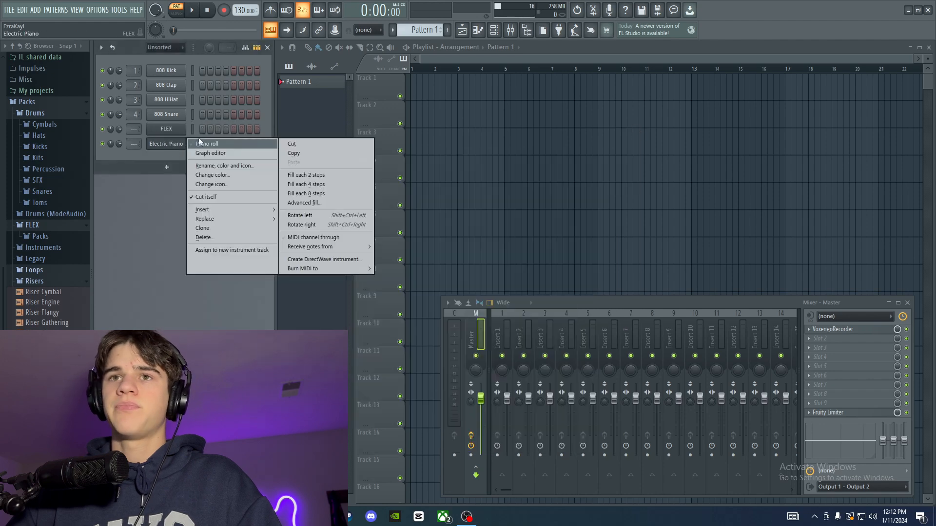
{"action": "key", "text": "Escape"}
{"action": "right_click", "coordinate": [163, 148]}
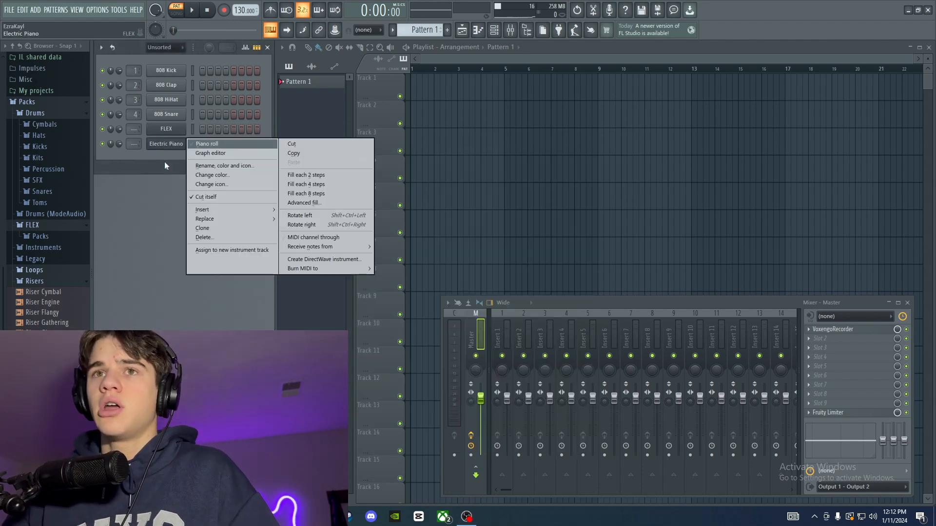
{"action": "left_click", "coordinate": [206, 144]}
{"action": "left_click_drag", "start_coordinate": [648, 87], "coordinate": [558, 65]}
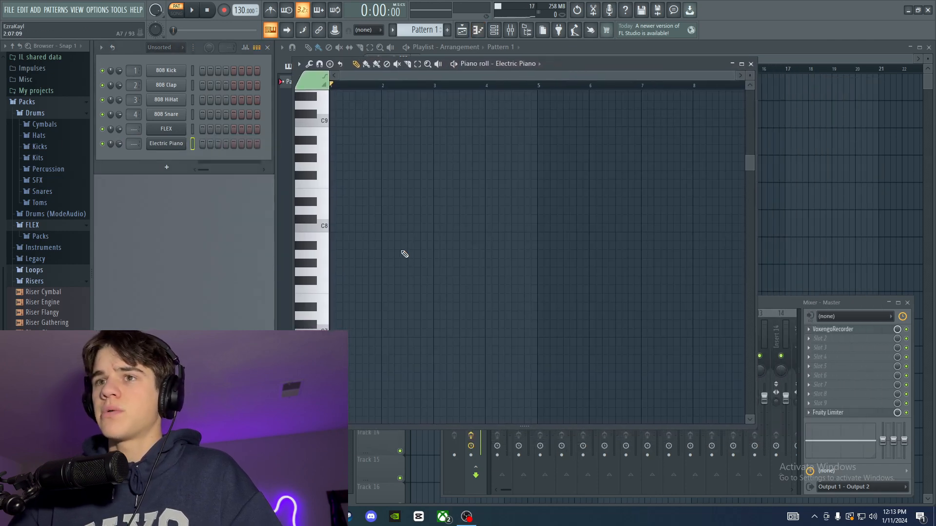
{"action": "scroll", "coordinate": [368, 340], "scroll_direction": "down", "scroll_amount": 3}
{"action": "scroll", "coordinate": [343, 288], "scroll_direction": "down", "scroll_amount": 1}
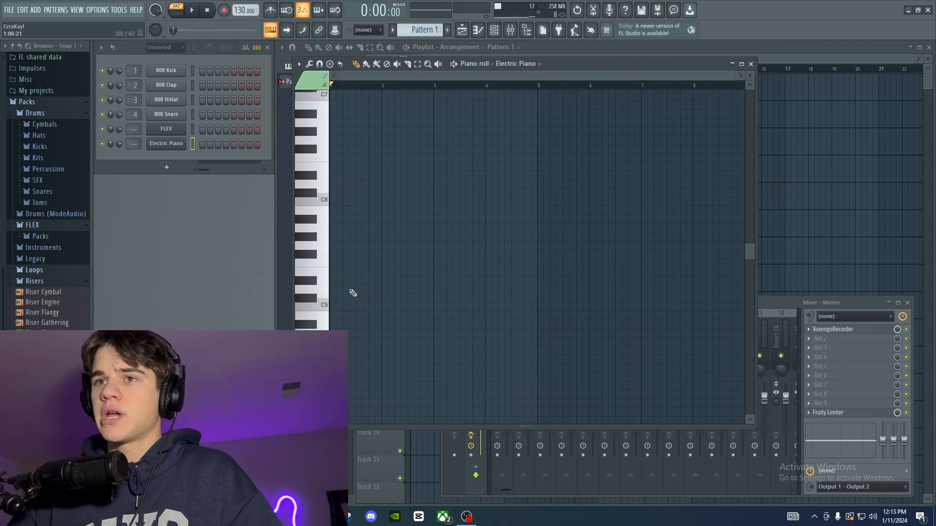
{"action": "left_click", "coordinate": [298, 307]}
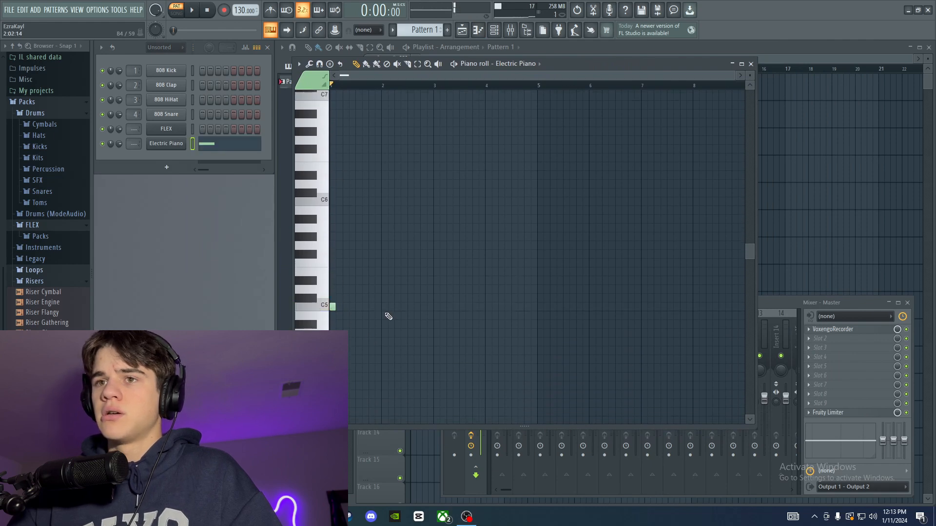
{"action": "left_click", "coordinate": [332, 306]}
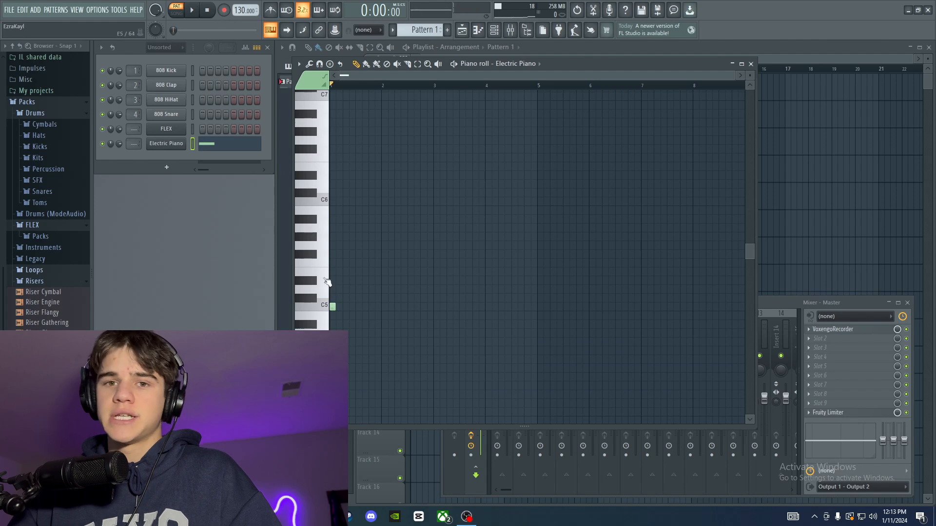
{"action": "right_click", "coordinate": [332, 307]}
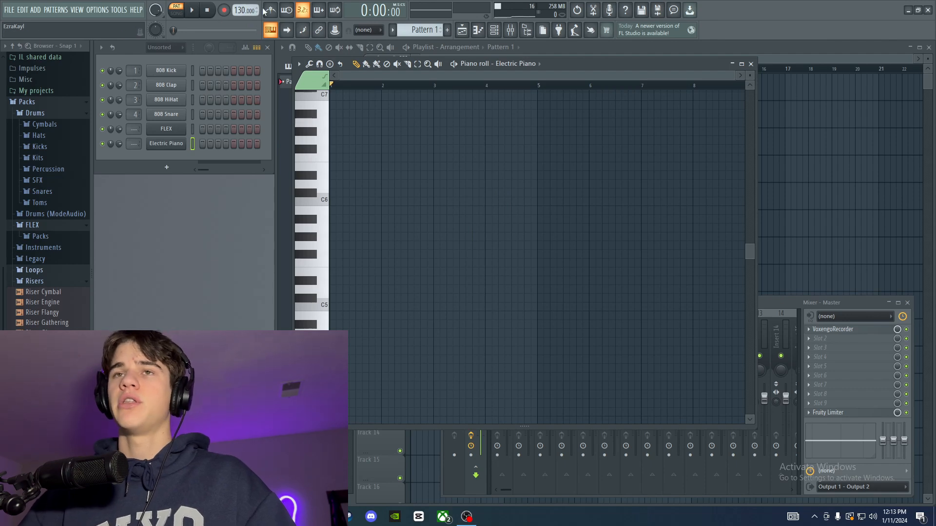
{"action": "left_click", "coordinate": [334, 282]}
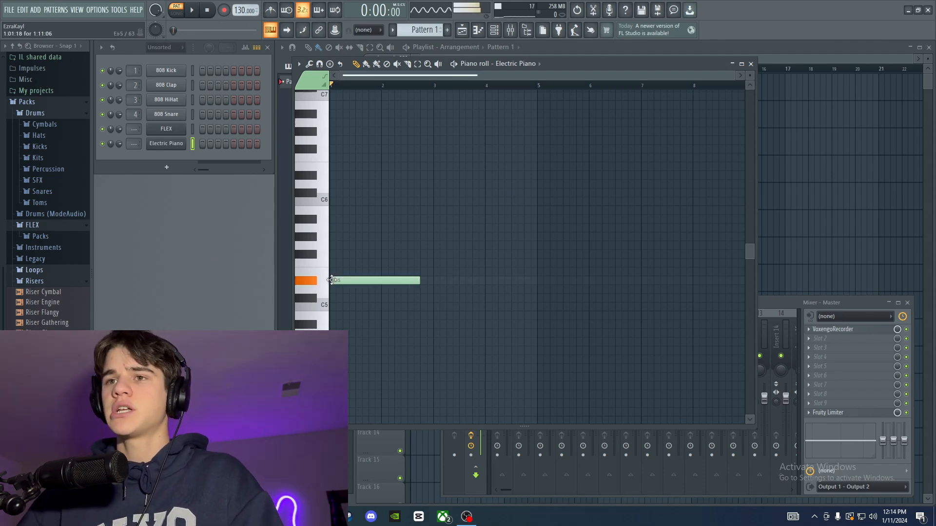
{"action": "left_click", "coordinate": [341, 281]}
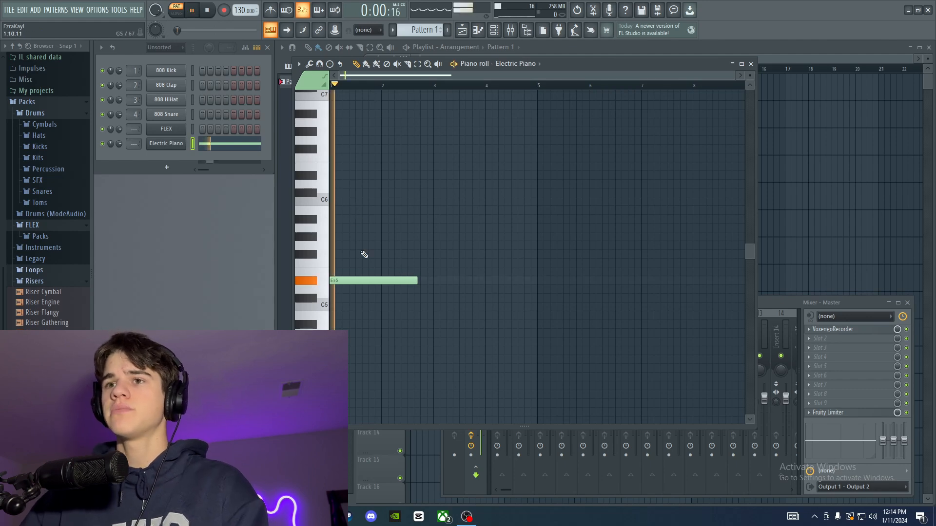
{"action": "mouse_move", "coordinate": [417, 281]}
{"action": "left_mouse_down"}
{"action": "mouse_move", "coordinate": [361, 281]}
{"action": "mouse_move", "coordinate": [390, 301]}
{"action": "mouse_move", "coordinate": [381, 314]}
{"action": "left_mouse_up"}
{"action": "right_click", "coordinate": [408, 307]}
{"action": "right_click", "coordinate": [356, 281]}
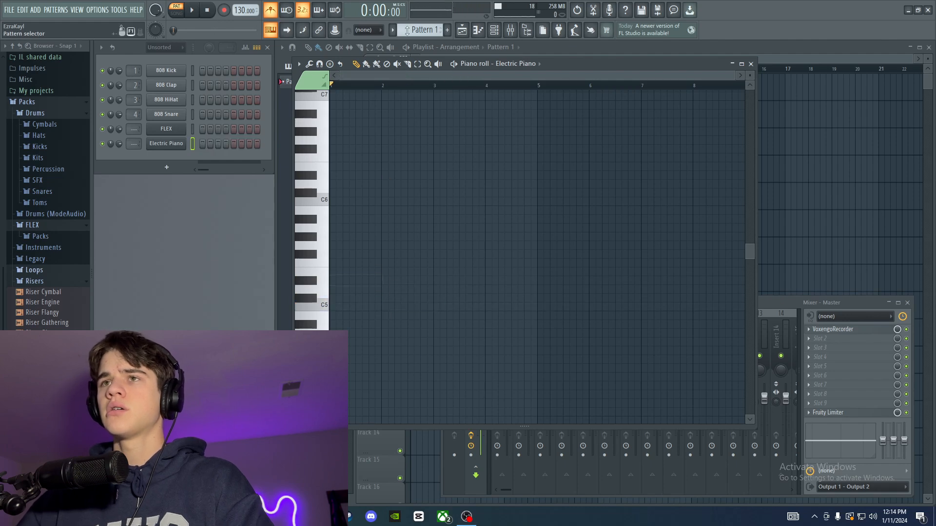
Step: With snapping set to Step, place one-bar notes E♭5, C5, A♭4 and B♭4 across bars 1 to 4 and play them back
{"action": "left_click", "coordinate": [371, 33]}
{"action": "left_click", "coordinate": [378, 110]}
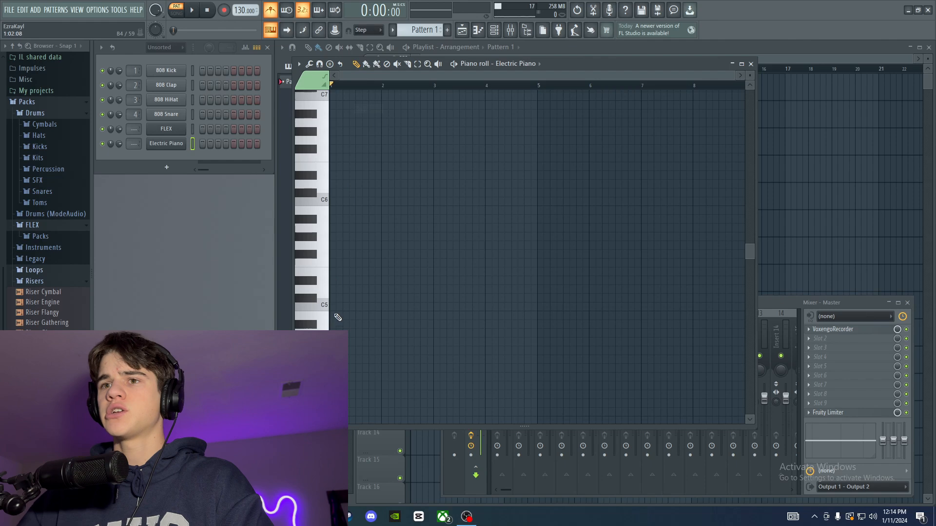
{"action": "left_click", "coordinate": [332, 282]}
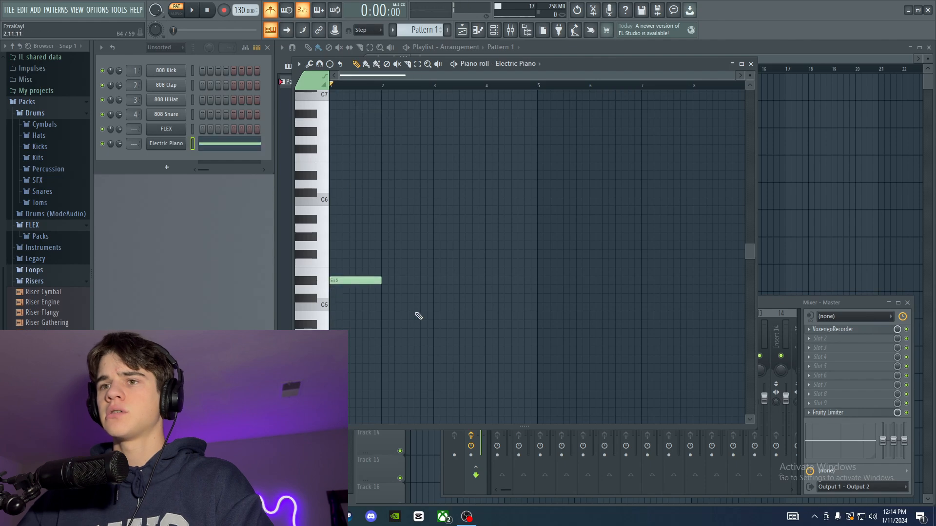
{"action": "left_click", "coordinate": [385, 308]}
{"action": "mouse_move", "coordinate": [433, 334]}
{"action": "left_mouse_down"}
{"action": "mouse_move", "coordinate": [434, 351]}
{"action": "mouse_move", "coordinate": [433, 340]}
{"action": "left_mouse_up"}
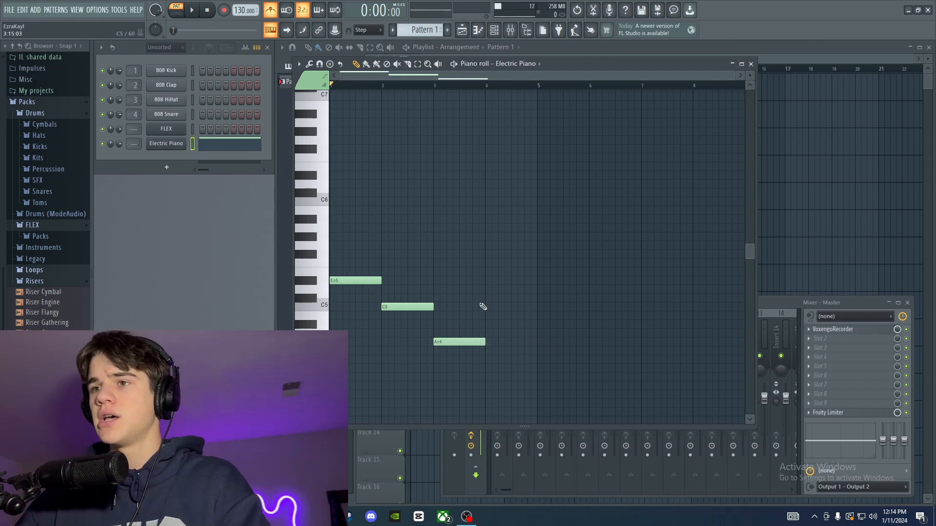
{"action": "left_click", "coordinate": [495, 325]}
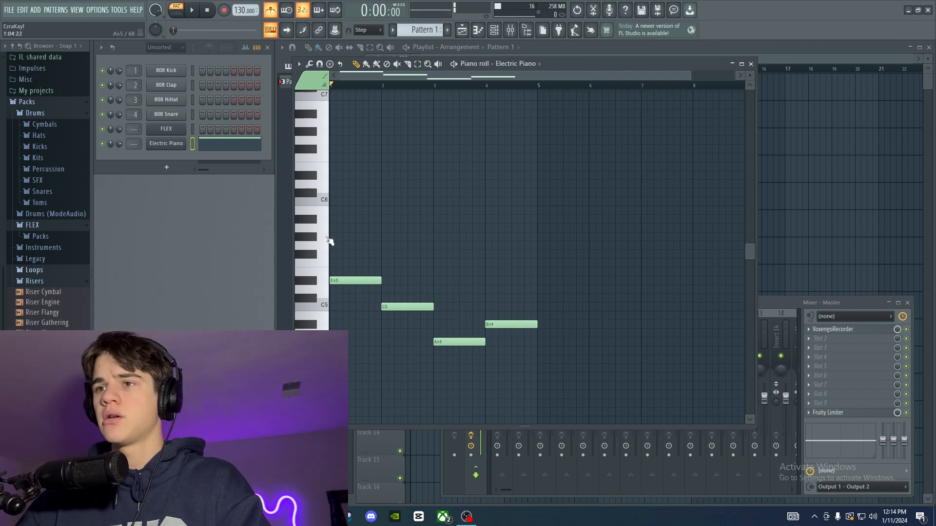
{"action": "scroll", "coordinate": [1, 115], "scroll_direction": "up", "scroll_amount": 2}
{"action": "scroll", "coordinate": [2, 115], "scroll_direction": "down", "scroll_amount": 3}
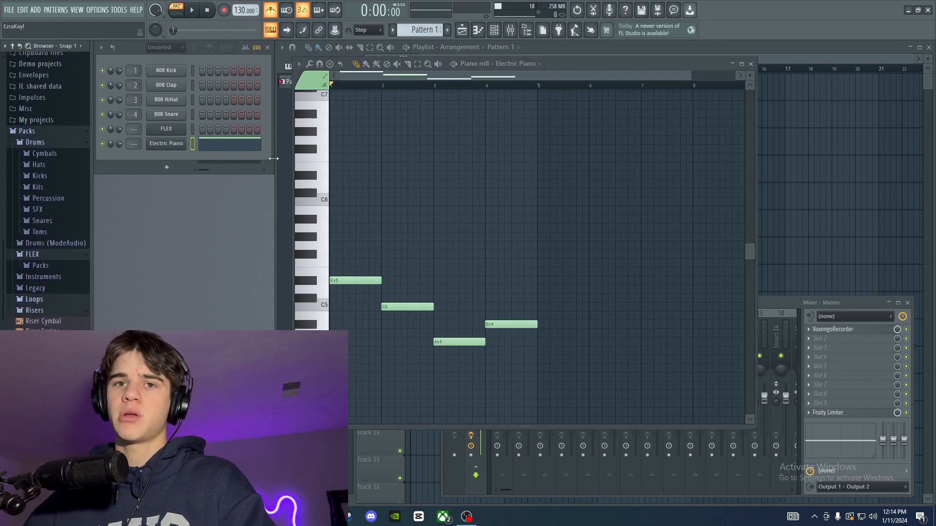
{"action": "key", "text": "space"}
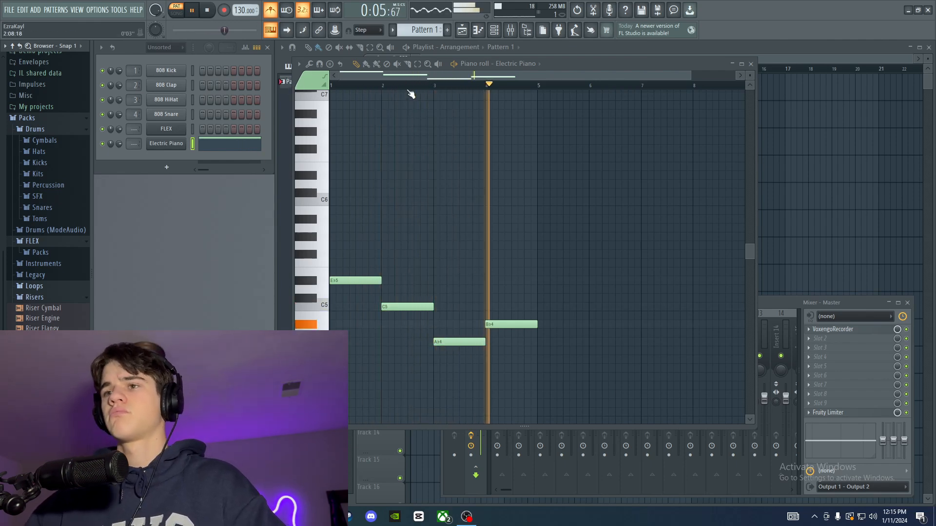
{"action": "key", "text": "space"}
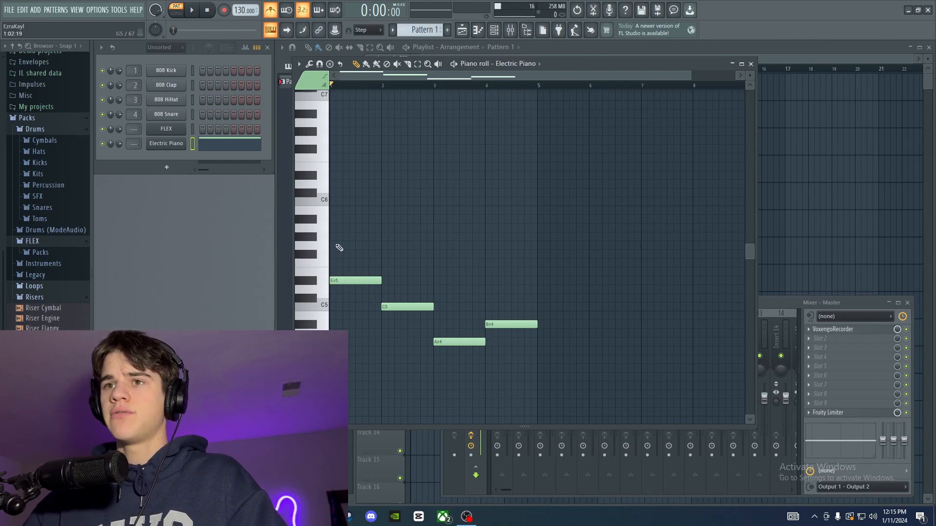
Step: Add one-bar upper notes B♭5, G5, E♭5 and F5 above the four root notes and play the pattern
{"action": "left_click", "coordinate": [332, 220]}
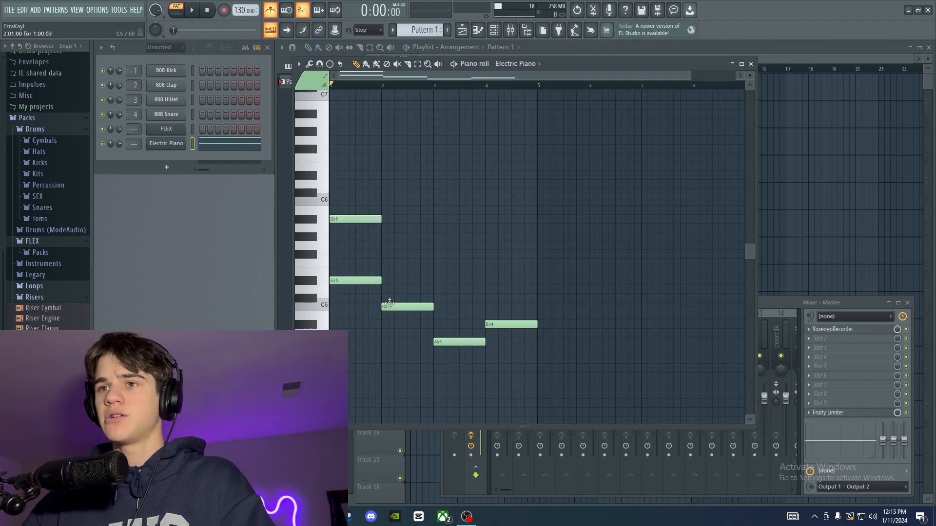
{"action": "left_click", "coordinate": [386, 245]}
{"action": "left_click", "coordinate": [440, 281]}
{"action": "left_click", "coordinate": [491, 263]}
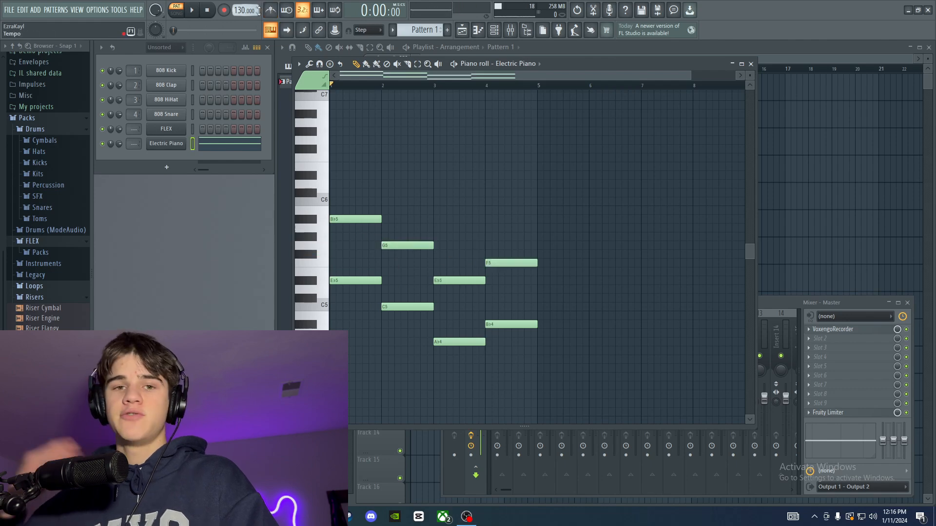
{"action": "key", "text": "space"}
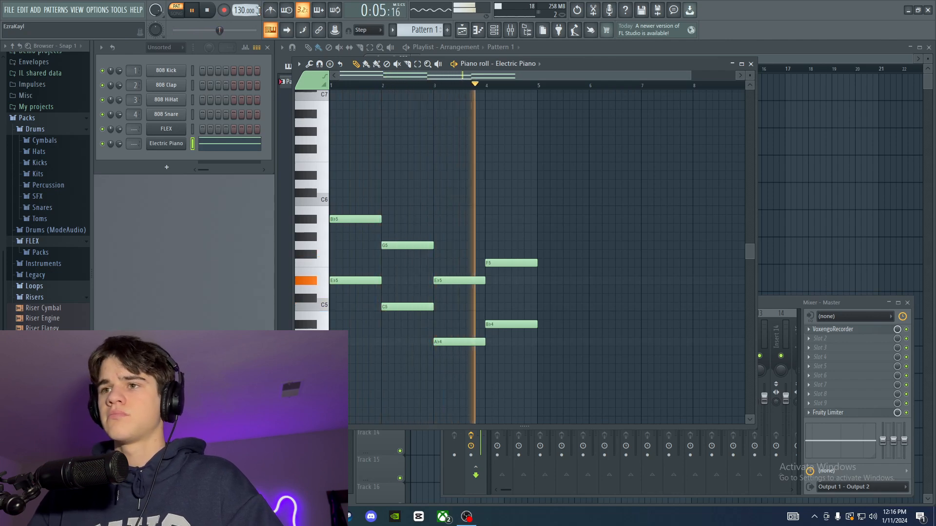
{"action": "key", "text": "space"}
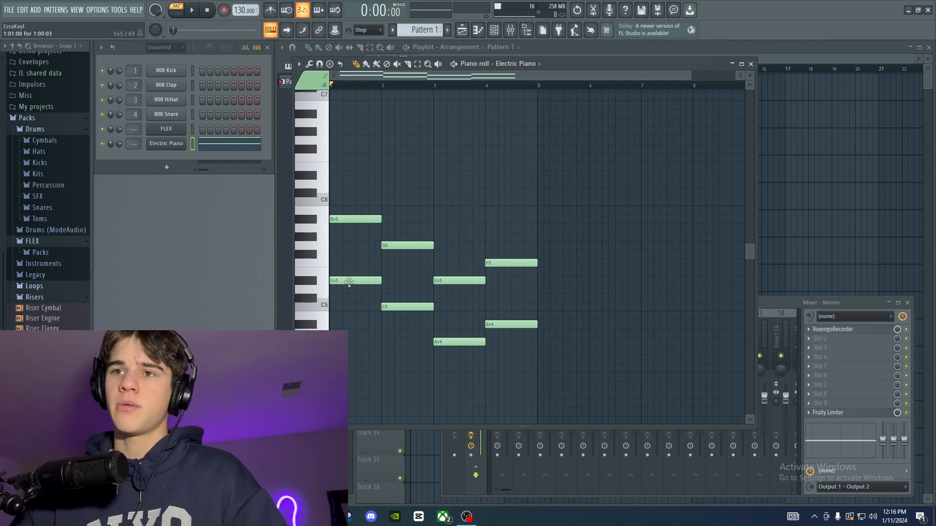
Step: Try G5 and G♭5 in turn as the middle note of the bar 1 chord, removing each one
{"action": "left_click", "coordinate": [339, 245]}
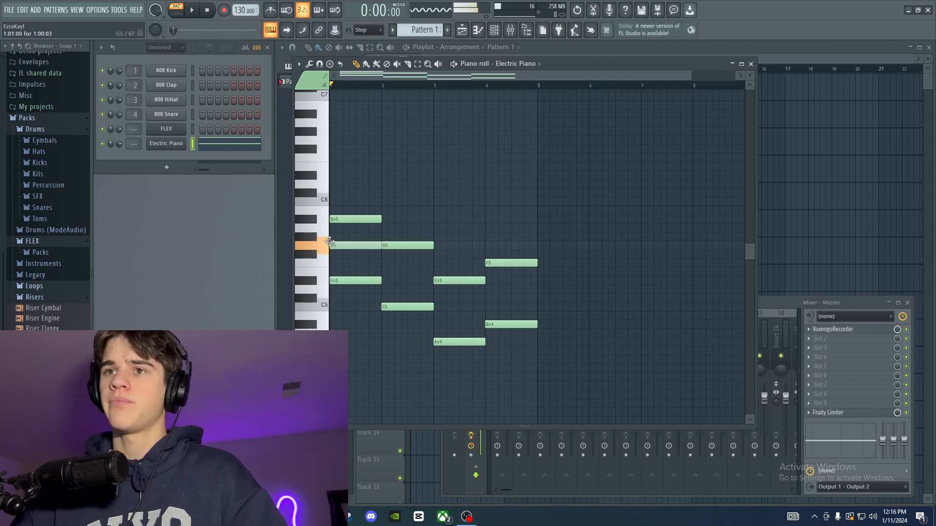
{"action": "right_click", "coordinate": [349, 245]}
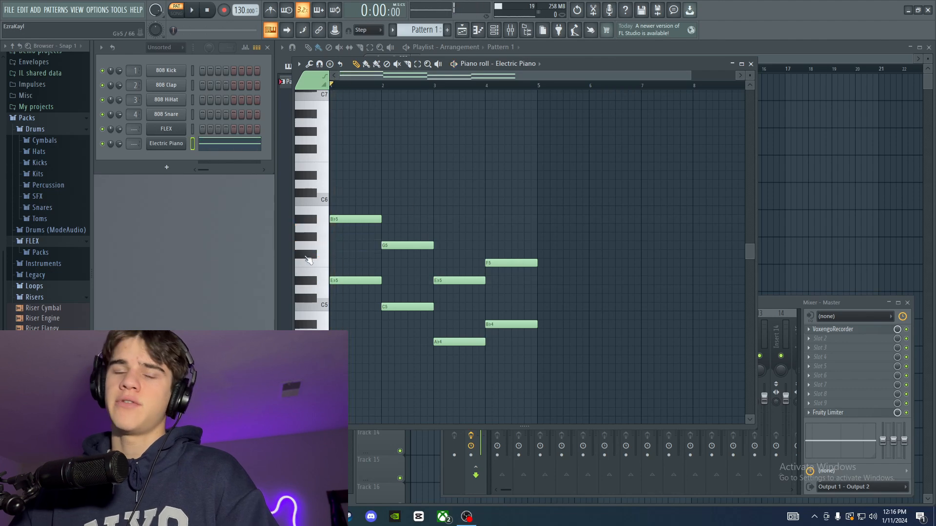
{"action": "left_click", "coordinate": [336, 254]}
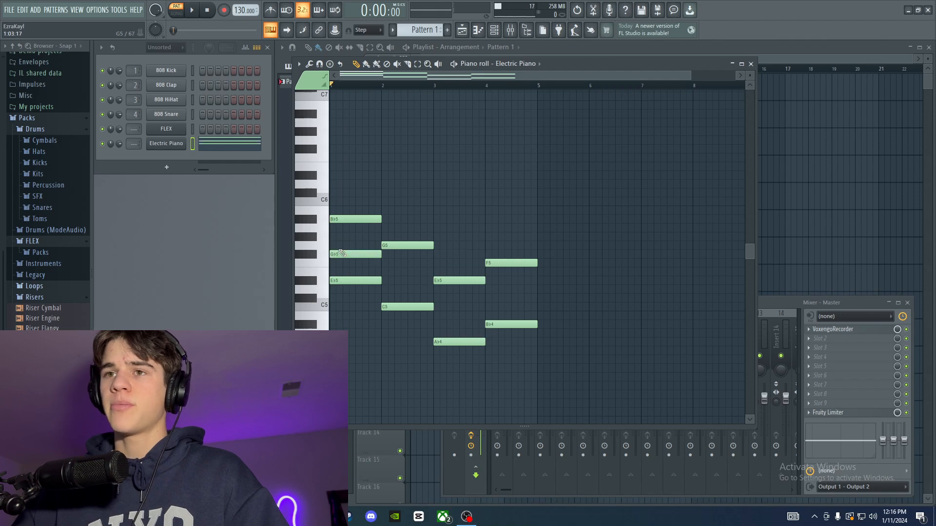
{"action": "key", "text": "space"}
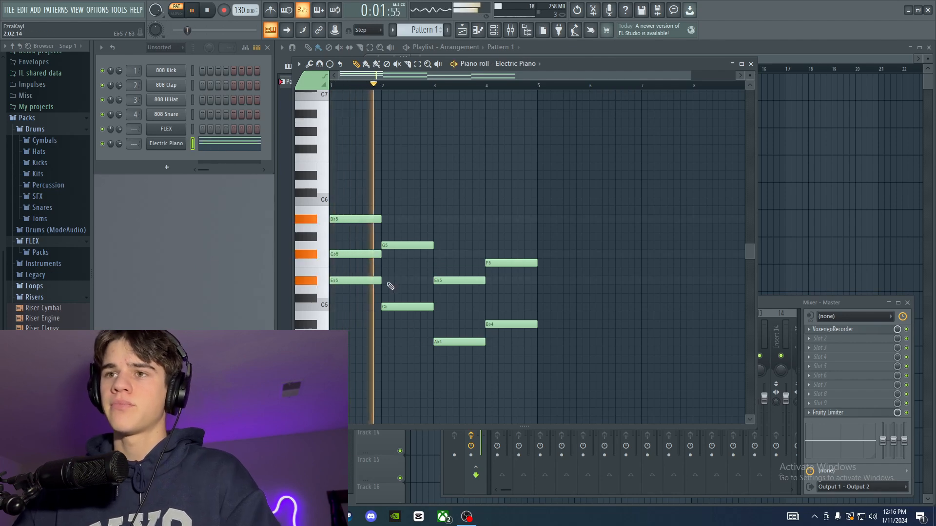
{"action": "key", "text": "space"}
{"action": "key", "text": "ctrl+z"}
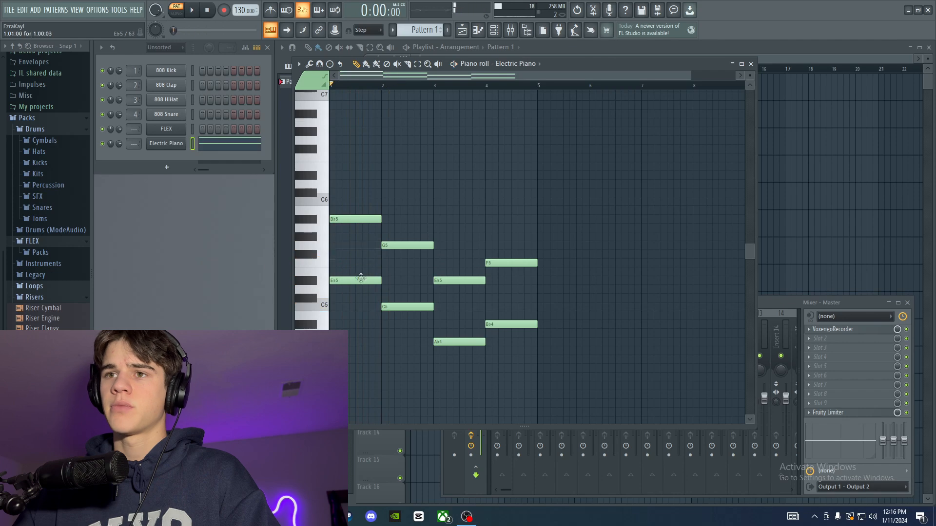
Step: Add one-bar middle notes G5, E♭5, C5 and D5 to the chords in bars 1 to 4 and play the progression
{"action": "left_click", "coordinate": [335, 246]}
{"action": "key", "text": "space"}
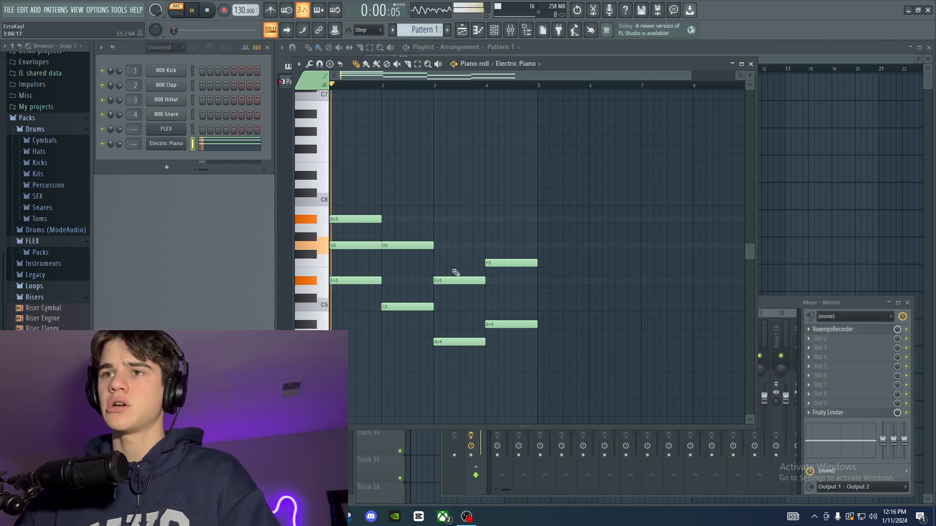
{"action": "left_click", "coordinate": [386, 282]}
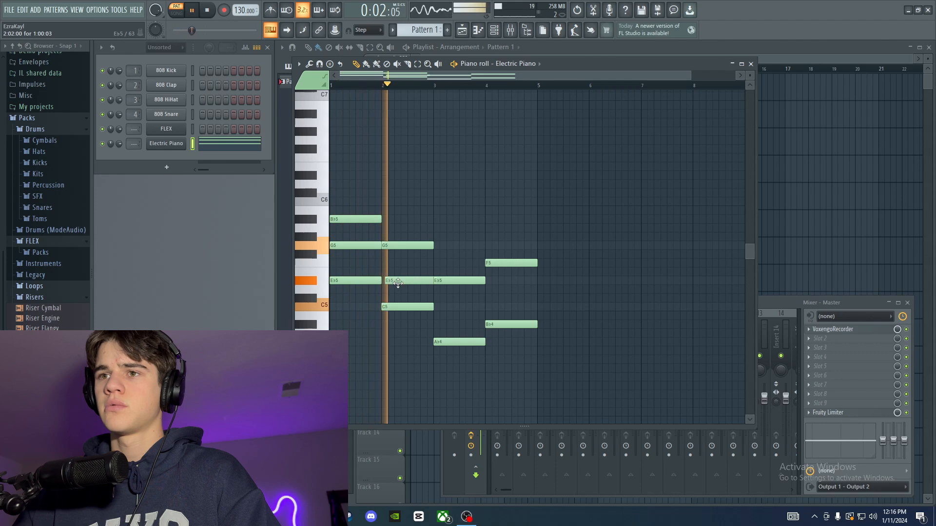
{"action": "left_click", "coordinate": [438, 307]}
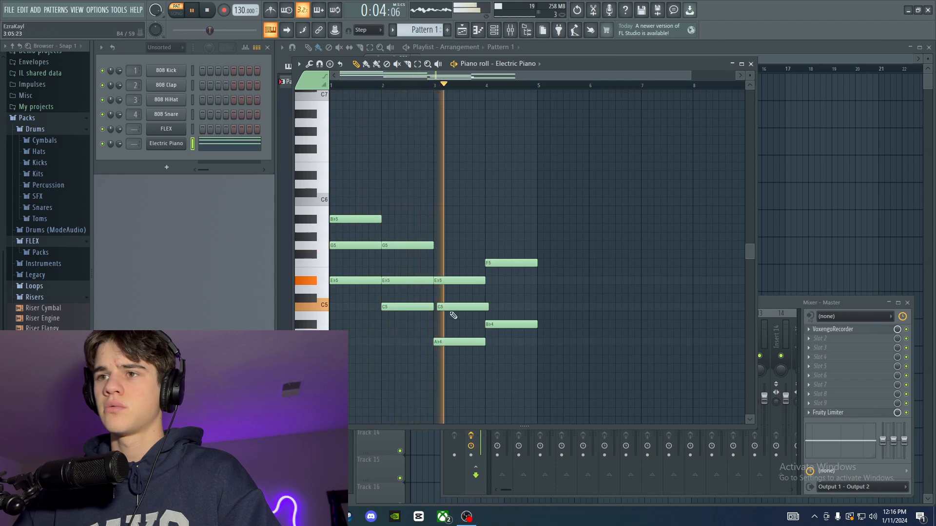
{"action": "left_click", "coordinate": [491, 290]}
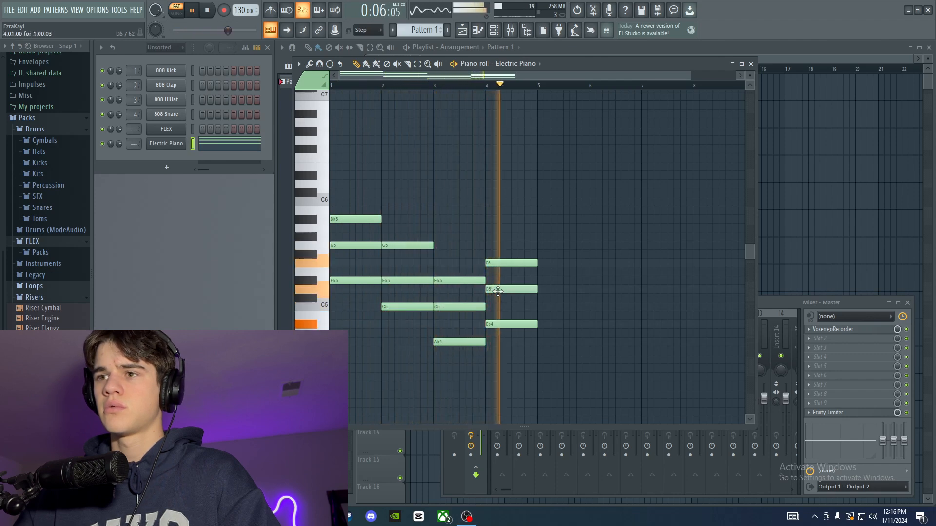
{"action": "key", "text": "space"}
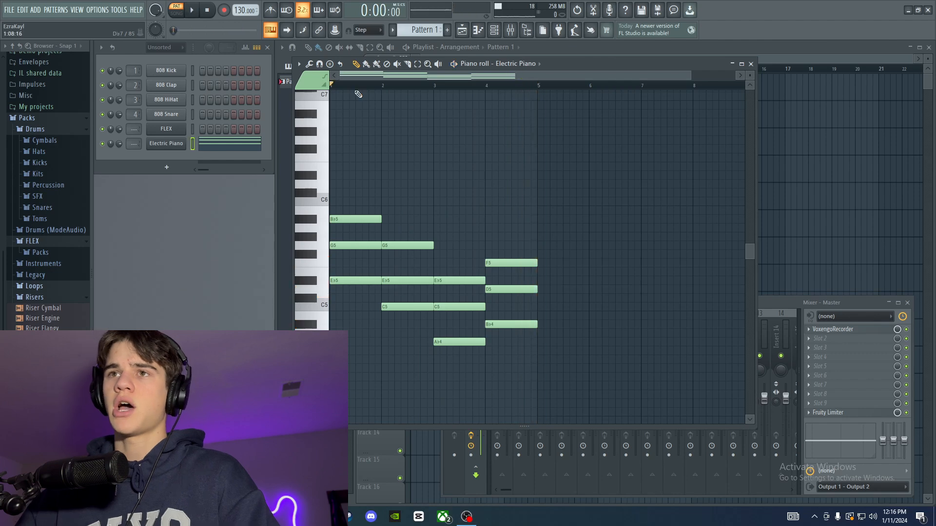
{"action": "key", "text": "space"}
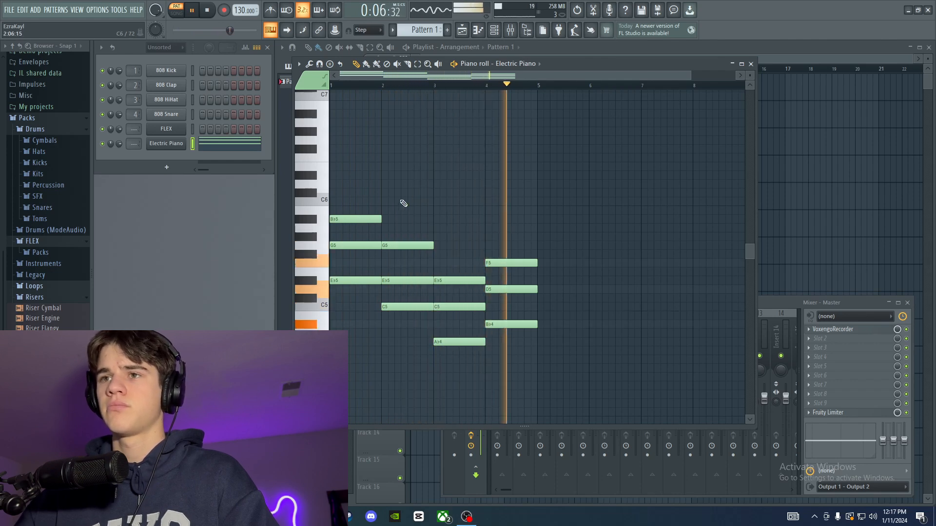
{"action": "key", "text": "space"}
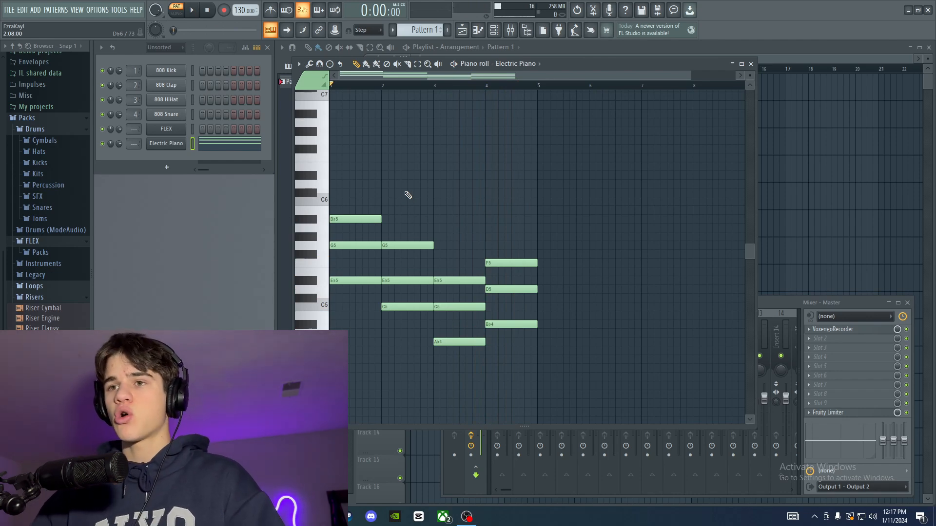
Step: Add one-bar bass notes E♭4, C4, A♭3 and B♭3 an octave below the four roots and play the pattern
{"action": "scroll", "coordinate": [404, 275], "scroll_direction": "down", "scroll_amount": 3}
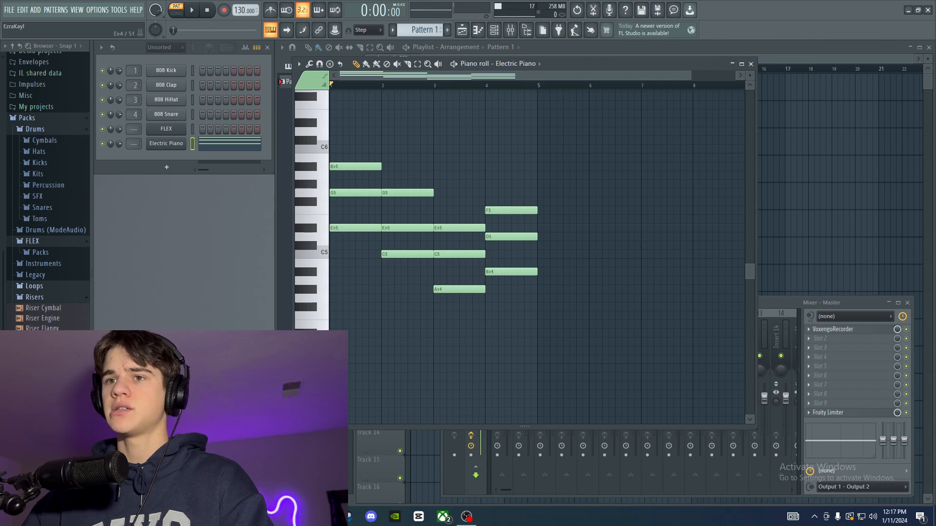
{"action": "left_click", "coordinate": [330, 332]}
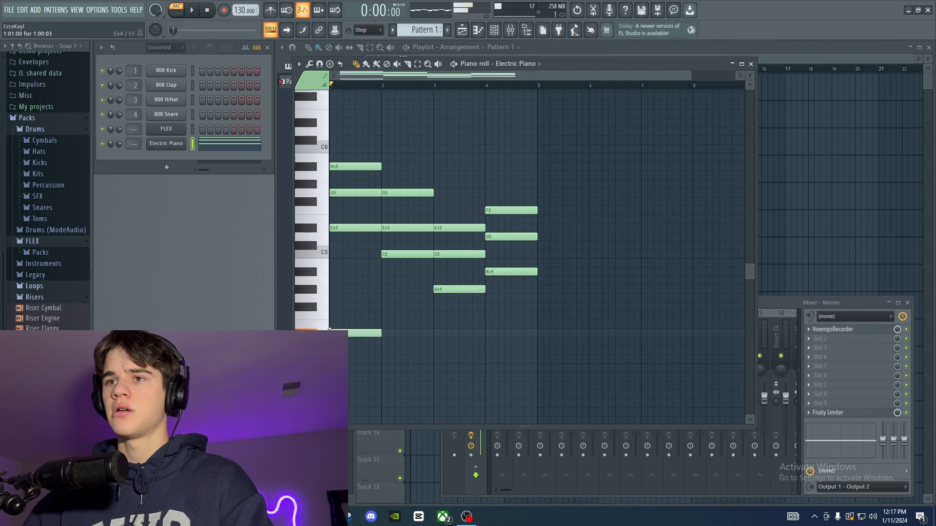
{"action": "left_click", "coordinate": [383, 359]}
{"action": "scroll", "coordinate": [458, 372], "scroll_direction": "down", "scroll_amount": 2}
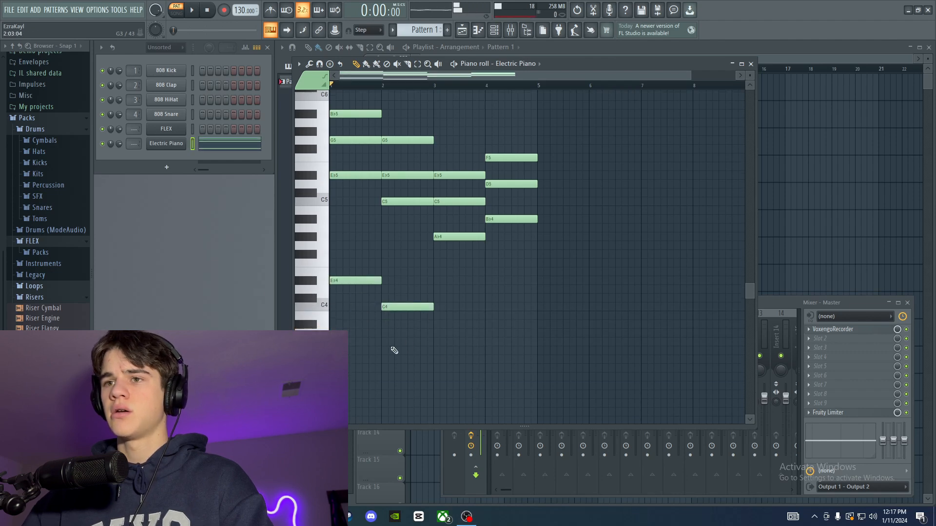
{"action": "left_click", "coordinate": [438, 344]}
{"action": "left_click", "coordinate": [488, 324]}
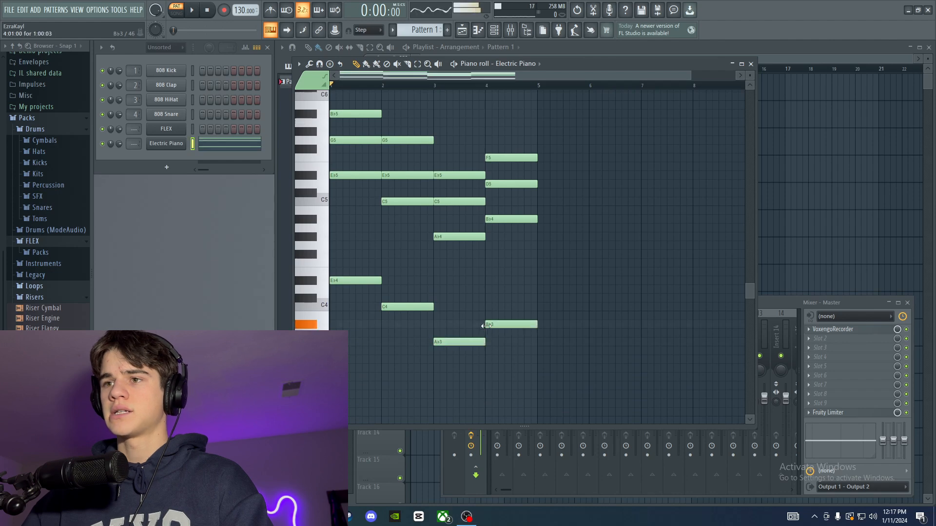
{"action": "key", "text": "space"}
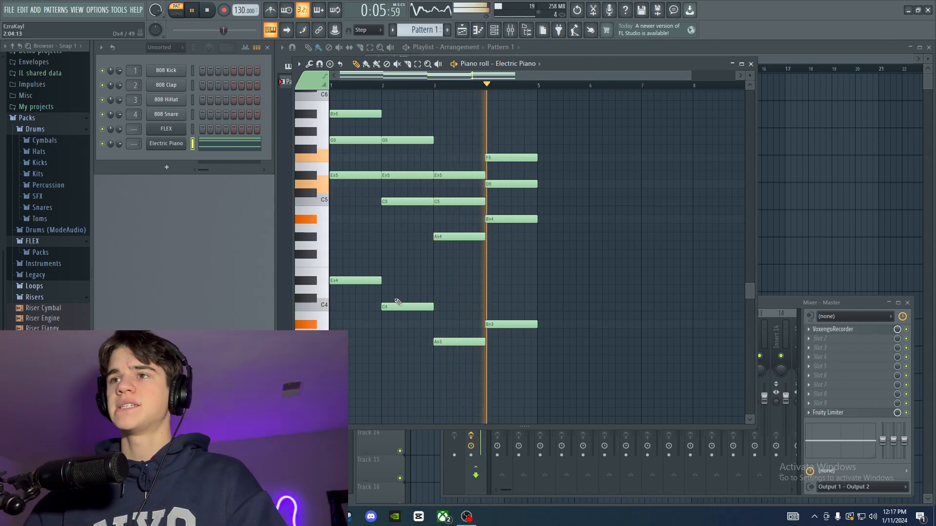
{"action": "scroll", "coordinate": [435, 303], "scroll_direction": "up", "scroll_amount": 4}
{"action": "key", "text": "space"}
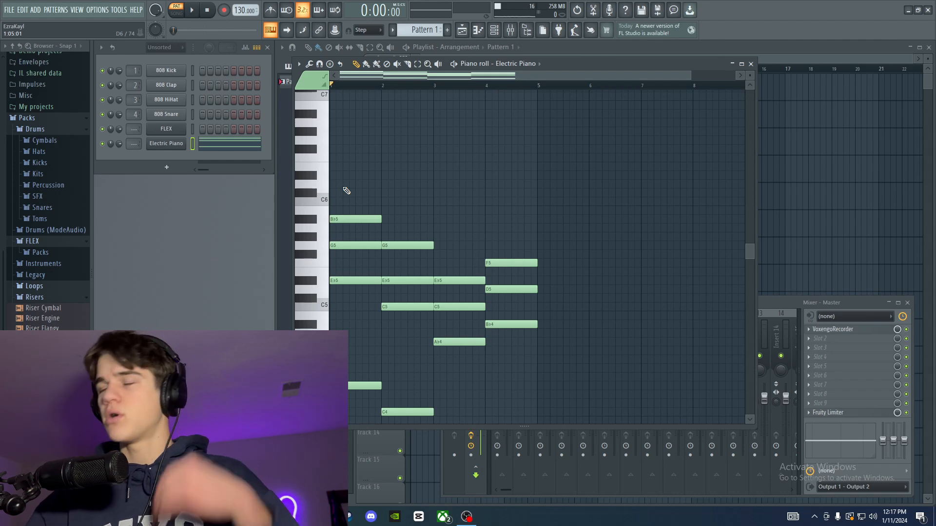
{"action": "key", "text": "space"}
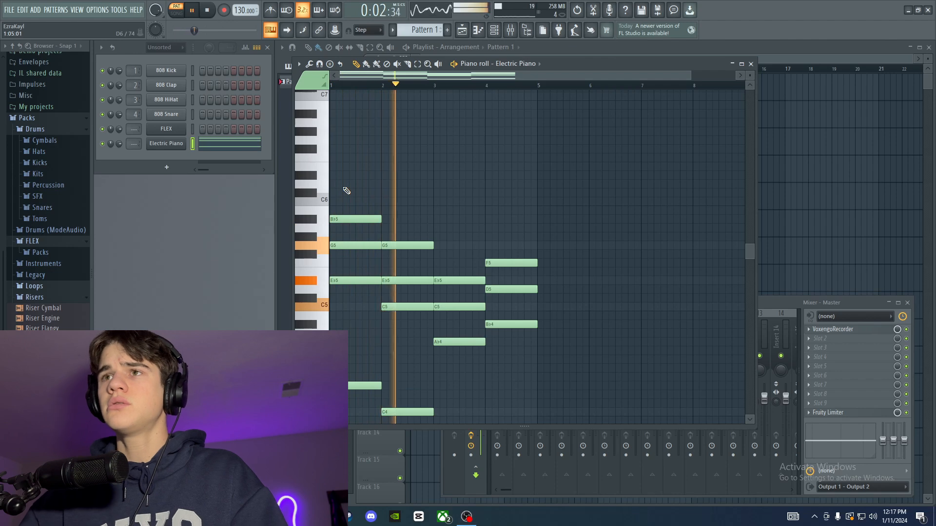
{"action": "key", "text": "space"}
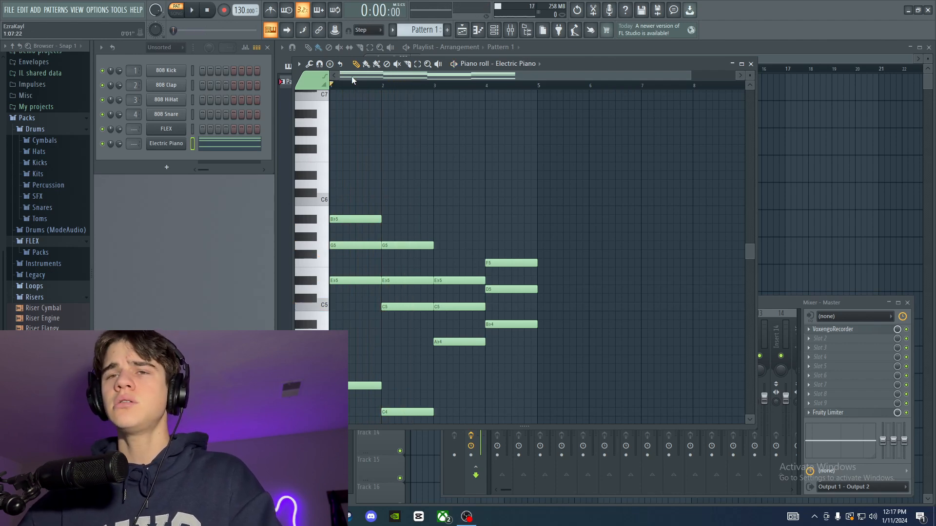
Step: Try melody notes G6 and G♭6 above the bar 1 chord, removing both
{"action": "key", "text": "space"}
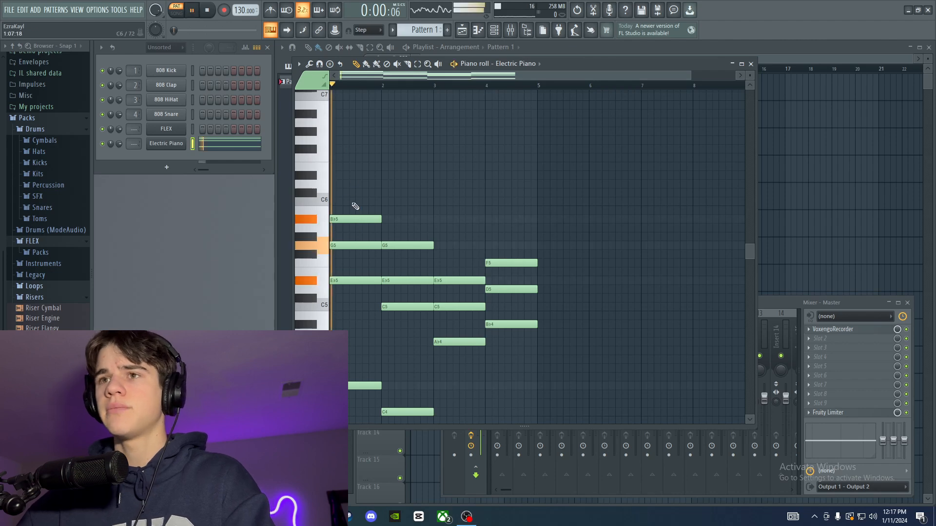
{"action": "key", "text": "space"}
{"action": "scroll", "coordinate": [353, 195], "scroll_direction": "up", "scroll_amount": 3}
{"action": "left_click_drag", "start_coordinate": [356, 228], "coordinate": [348, 192]}
{"action": "left_click", "coordinate": [347, 210]}
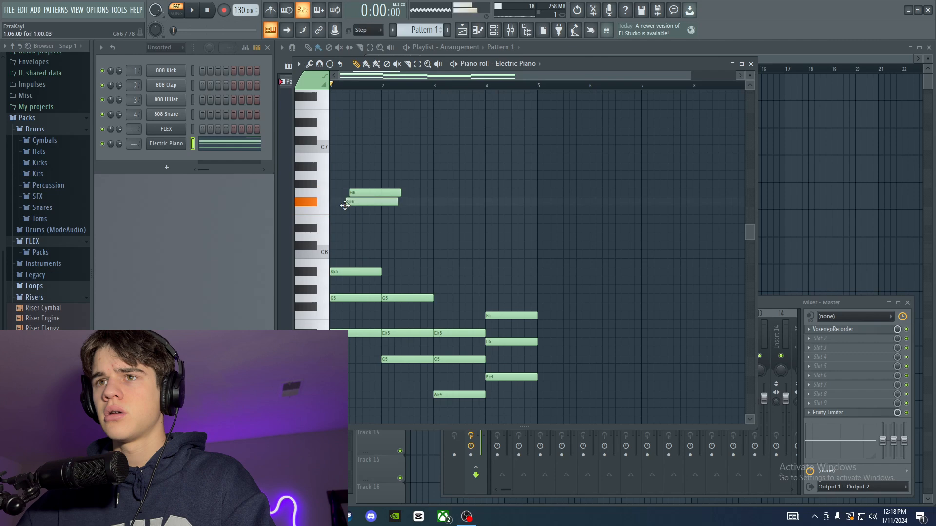
{"action": "key", "text": "space"}
{"action": "scroll", "coordinate": [361, 209], "scroll_direction": "up", "scroll_amount": 3}
{"action": "key", "text": "space"}
{"action": "right_click", "coordinate": [362, 209]}
{"action": "right_click", "coordinate": [363, 193]}
Step: Set snapping to 1/4 beat and place short melody notes F6, G6 and F6 from the middle of bar 1
{"action": "left_click", "coordinate": [368, 29]}
{"action": "left_click", "coordinate": [370, 131]}
{"action": "key", "text": "space"}
{"action": "key", "text": "space"}
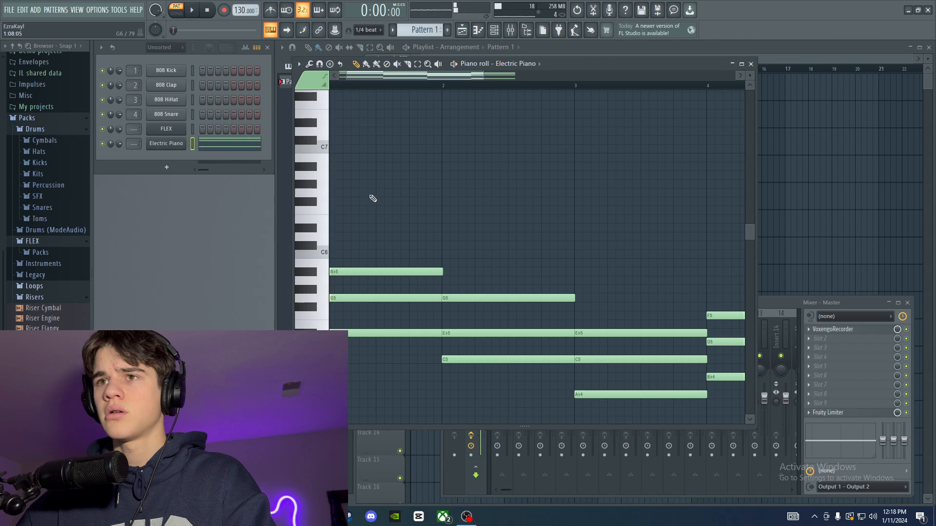
{"action": "left_click", "coordinate": [371, 193]}
{"action": "left_click", "coordinate": [375, 202]}
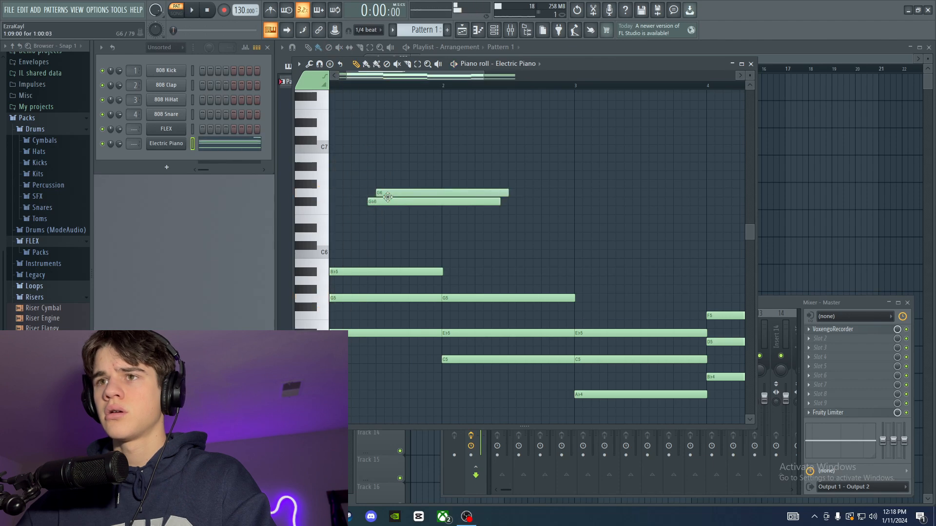
{"action": "left_click_drag", "start_coordinate": [385, 201], "coordinate": [385, 209]}
{"action": "left_click_drag", "start_coordinate": [506, 193], "coordinate": [401, 193]}
{"action": "scroll", "coordinate": [331, 231], "scroll_direction": "down", "scroll_amount": 2}
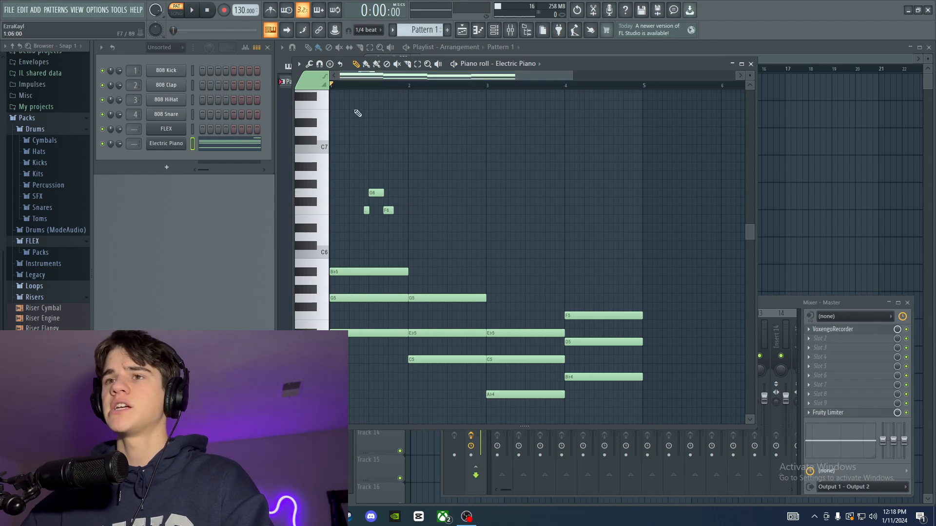
Step: Extend the last F6 melody note to the end of bar 1 and play the pattern
{"action": "key", "text": "space"}
{"action": "scroll", "coordinate": [418, 254], "scroll_direction": "up", "scroll_amount": 2}
{"action": "left_click_drag", "start_coordinate": [410, 193], "coordinate": [455, 213]}
{"action": "key", "text": "space"}
{"action": "scroll", "coordinate": [496, 222], "scroll_direction": "down", "scroll_amount": 3}
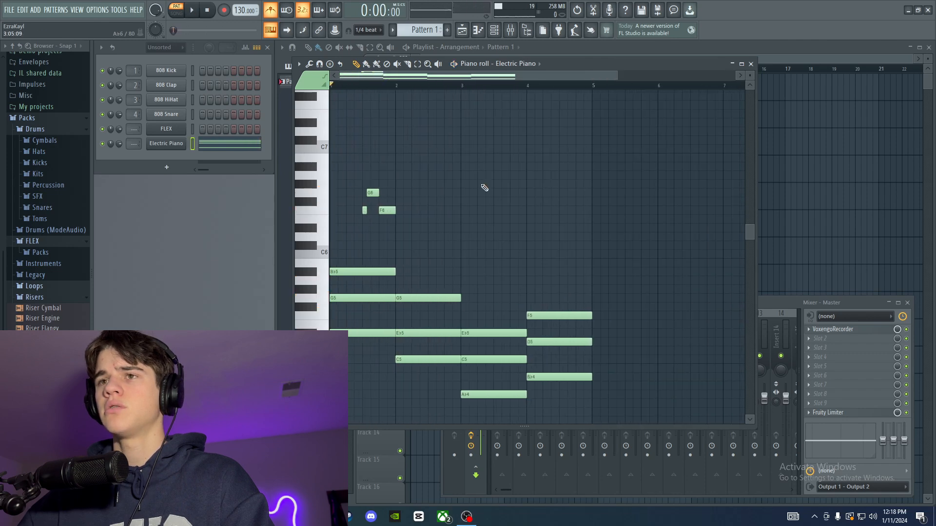
{"action": "scroll", "coordinate": [412, 243], "scroll_direction": "up", "scroll_amount": 3}
{"action": "key", "text": "space"}
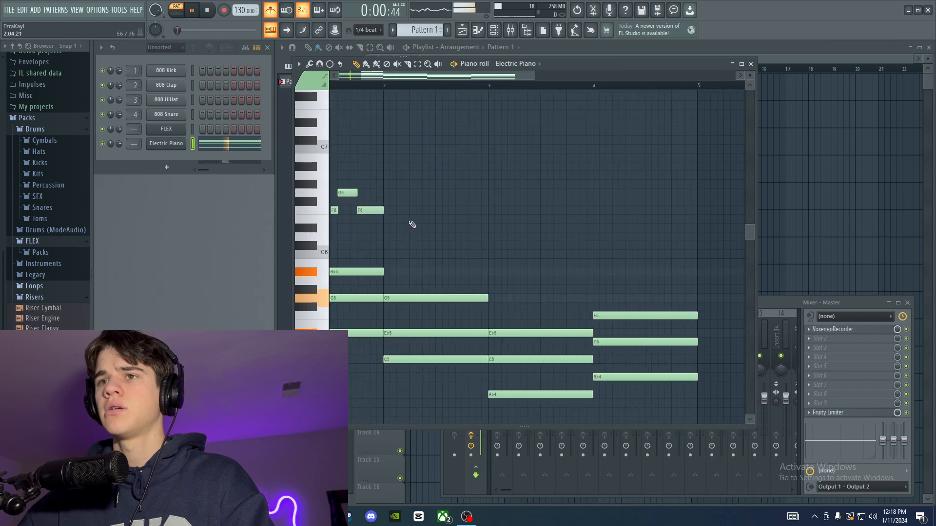
{"action": "key", "text": "space"}
Step: Extend F6 into bar 2 and continue the melody with E♭6, F6, A♭6, B♭6, G6 and F6, shortening the B♭6 and G6
{"action": "left_click_drag", "start_coordinate": [411, 252], "coordinate": [431, 209]}
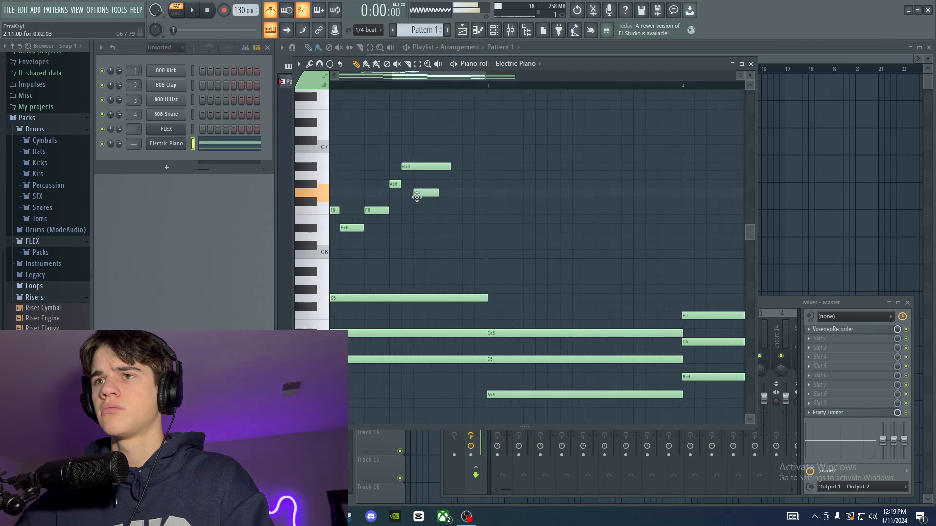
{"action": "left_click", "coordinate": [430, 210]}
{"action": "key", "text": "space"}
{"action": "left_click_drag", "start_coordinate": [437, 195], "coordinate": [427, 195]}
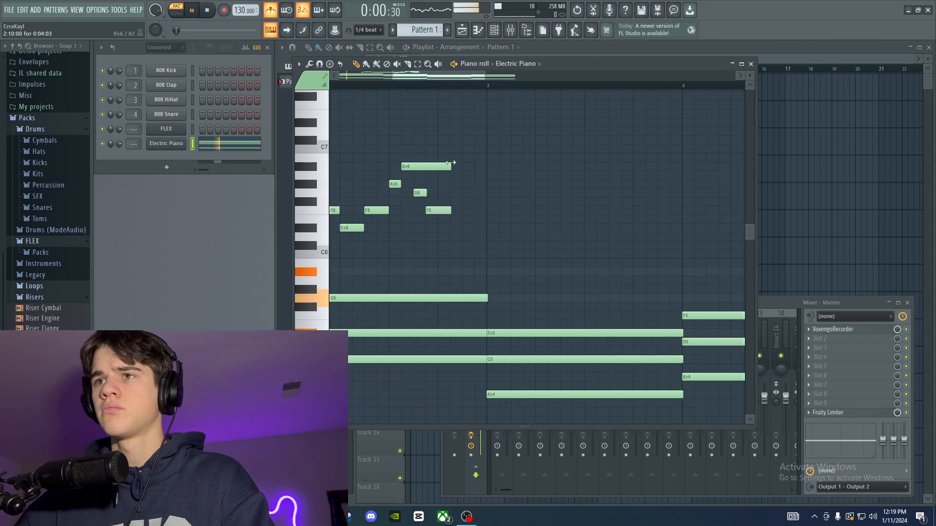
{"action": "left_click_drag", "start_coordinate": [451, 166], "coordinate": [415, 166]}
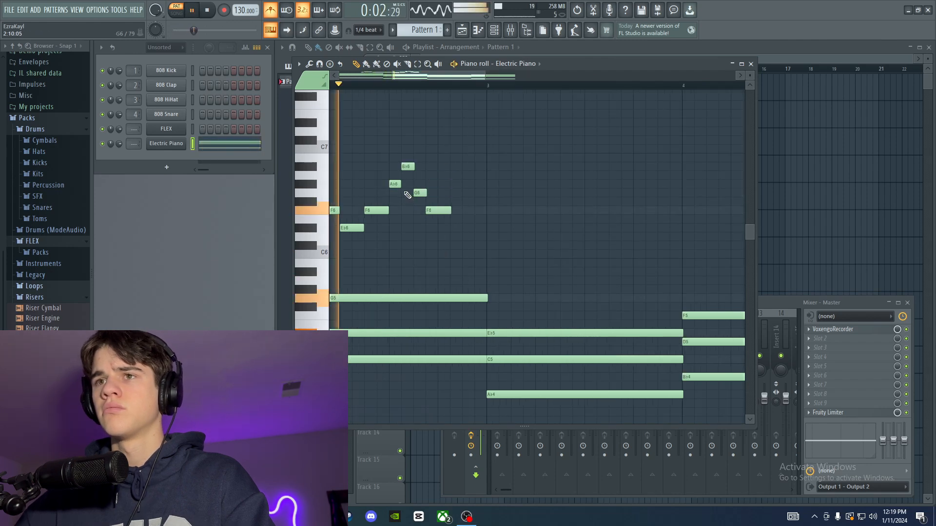
{"action": "key", "text": "space"}
Step: Review the whole pattern and play back the melody over the first two chords
{"action": "scroll", "coordinate": [429, 217], "scroll_direction": "down", "scroll_amount": 2, "text": "ctrl"}
{"action": "scroll", "coordinate": [429, 217], "scroll_direction": "down", "scroll_amount": 3, "text": "ctrl"}
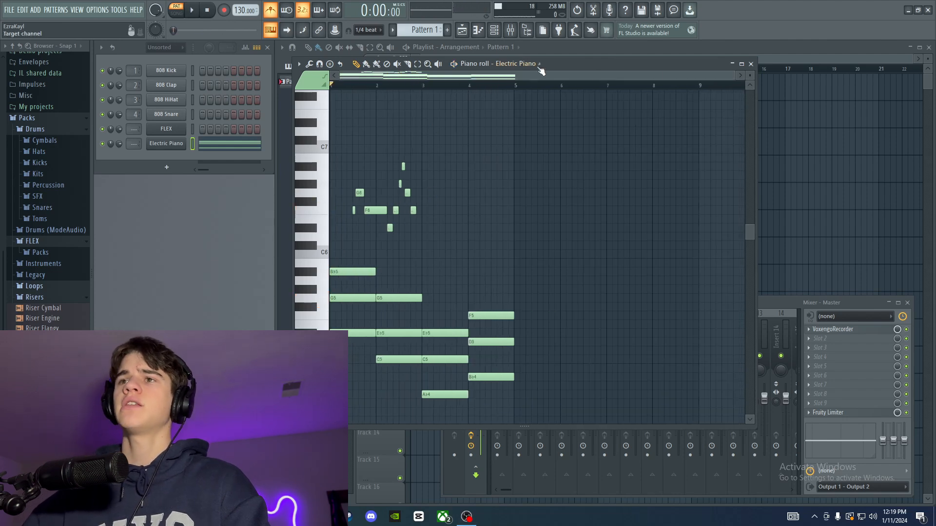
{"action": "left_click_drag", "start_coordinate": [732, 75], "coordinate": [650, 75]}
{"action": "scroll", "coordinate": [364, 126], "scroll_direction": "up", "scroll_amount": 2, "text": "ctrl"}
{"action": "scroll", "coordinate": [364, 126], "scroll_direction": "down", "scroll_amount": 2, "text": "ctrl"}
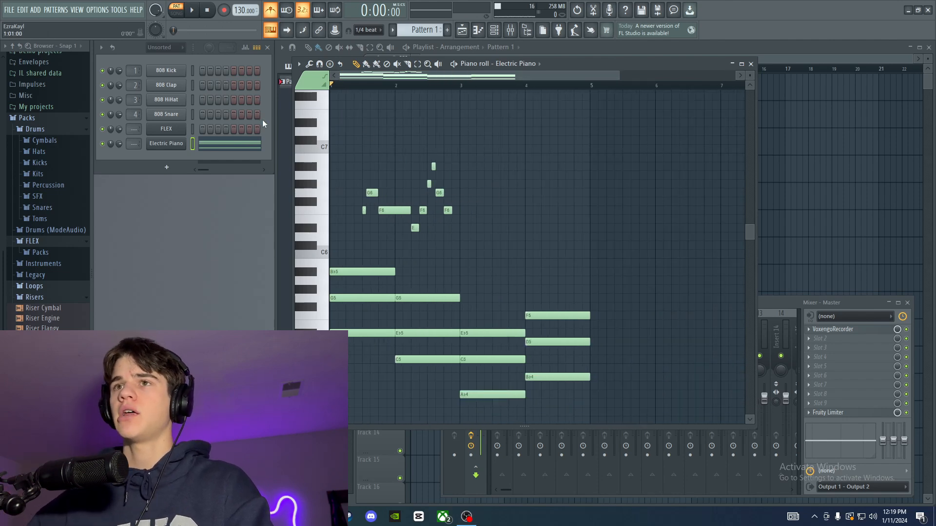
{"action": "key", "text": "space"}
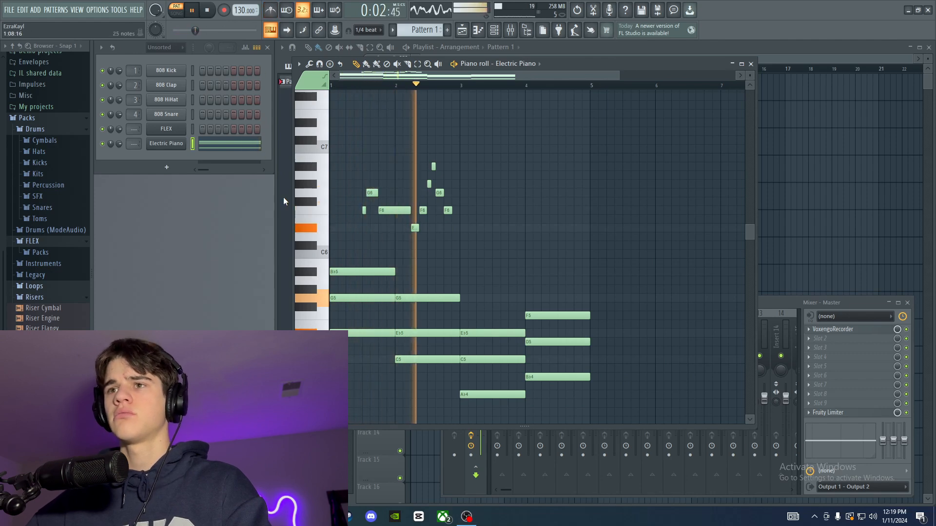
{"action": "key", "text": "space"}
Step: Start the bar 3 melody with a short B♭5 just after the bar line and play it in context
{"action": "scroll", "coordinate": [468, 283], "scroll_direction": "up", "scroll_amount": 2}
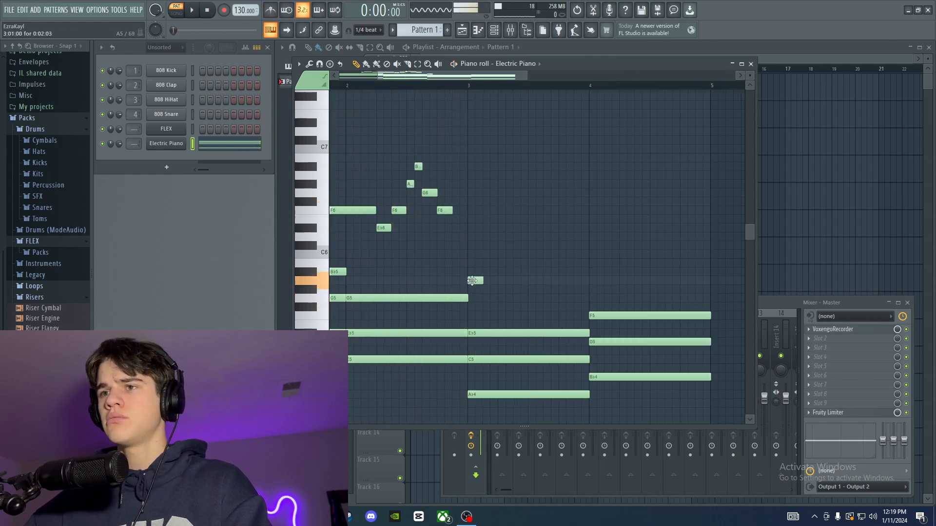
{"action": "scroll", "coordinate": [570, 200], "scroll_direction": "down", "scroll_amount": 1}
{"action": "scroll", "coordinate": [470, 282], "scroll_direction": "up", "scroll_amount": 1}
{"action": "left_click_drag", "start_coordinate": [483, 282], "coordinate": [482, 269]}
{"action": "key", "text": "space"}
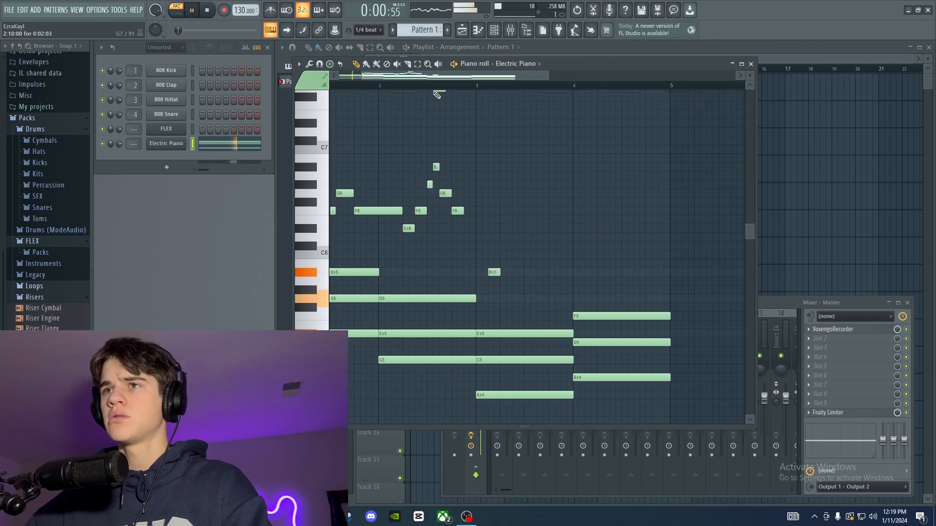
{"action": "scroll", "coordinate": [518, 248], "scroll_direction": "up", "scroll_amount": 1}
{"action": "key", "text": "space"}
Step: Continue the bar 3 melody with C6, G6, F6 and A♭5, and add G5 at the start of bar 4
{"action": "scroll", "coordinate": [518, 248], "scroll_direction": "up", "scroll_amount": 1}
{"action": "left_click", "coordinate": [508, 264]}
{"action": "left_click_drag", "start_coordinate": [526, 225], "coordinate": [525, 196]}
{"action": "left_click", "coordinate": [542, 240]}
{"action": "key", "text": "space"}
{"action": "key", "text": "space"}
{"action": "right_click", "coordinate": [544, 240]}
{"action": "left_click_drag", "start_coordinate": [535, 196], "coordinate": [538, 214]}
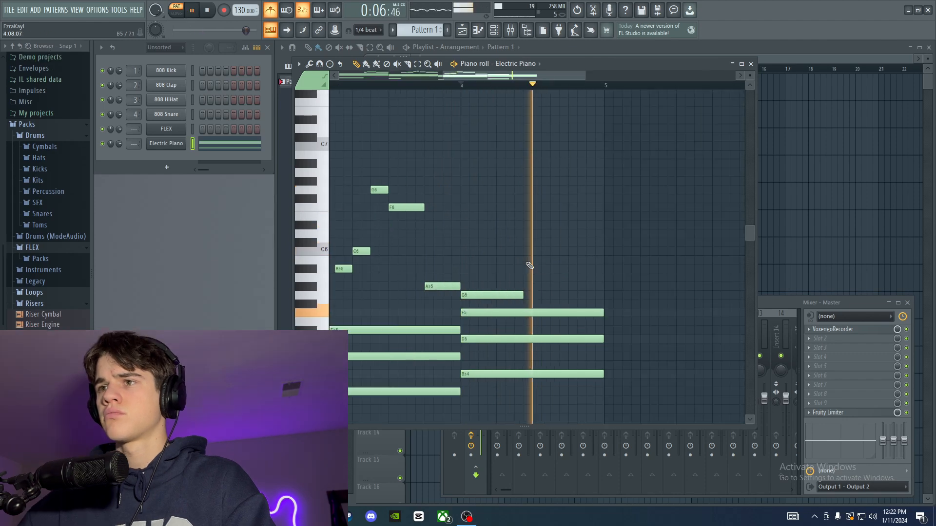
Step: Add D6 and E♭6 from the middle of bar 4, removing the E6 tried in between
{"action": "left_click", "coordinate": [536, 233]}
{"action": "left_click", "coordinate": [544, 217]}
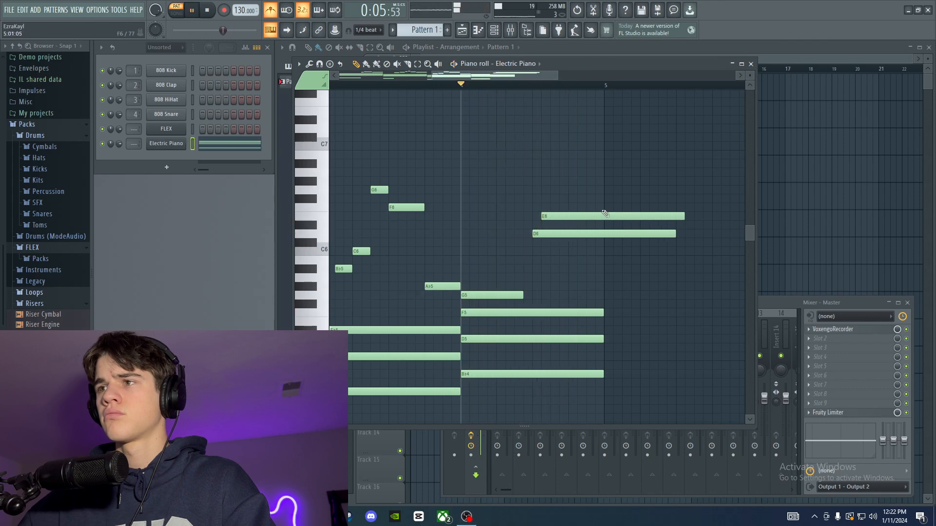
{"action": "left_click", "coordinate": [546, 225]}
{"action": "right_click", "coordinate": [546, 216]}
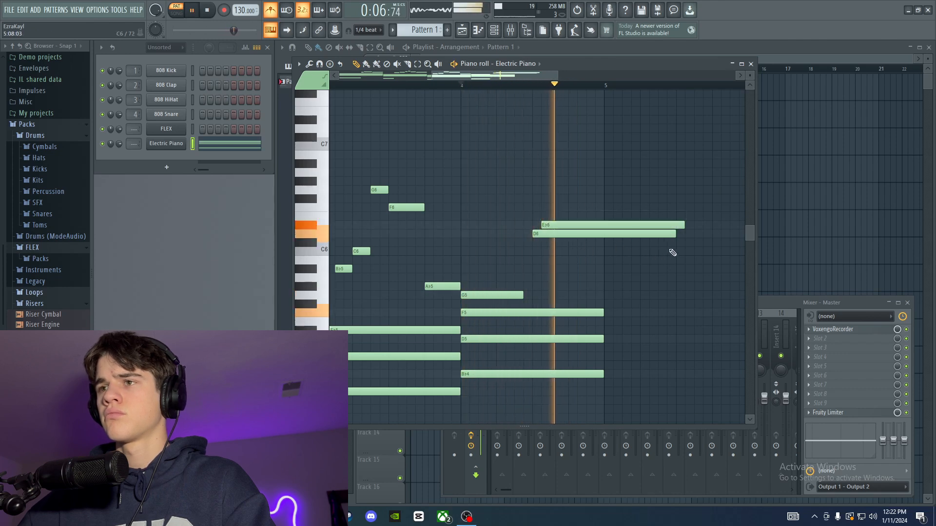
Step: Shorten the D6 and E♭6 notes, end bar 4 with a B♭5 reaching the bar line, and play the pattern
{"action": "left_click_drag", "start_coordinate": [675, 233], "coordinate": [575, 269]}
{"action": "key", "text": "space"}
{"action": "key", "text": "space"}
{"action": "key", "text": "space"}
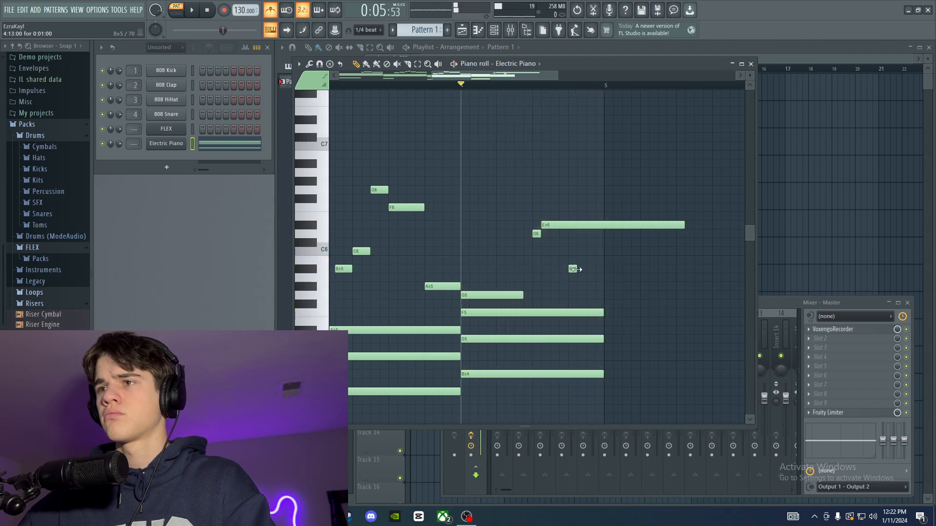
{"action": "left_click_drag", "start_coordinate": [684, 225], "coordinate": [537, 233]}
{"action": "key", "text": "space"}
{"action": "key", "text": "space"}
{"action": "scroll", "coordinate": [369, 187], "scroll_direction": "down", "scroll_amount": 3}
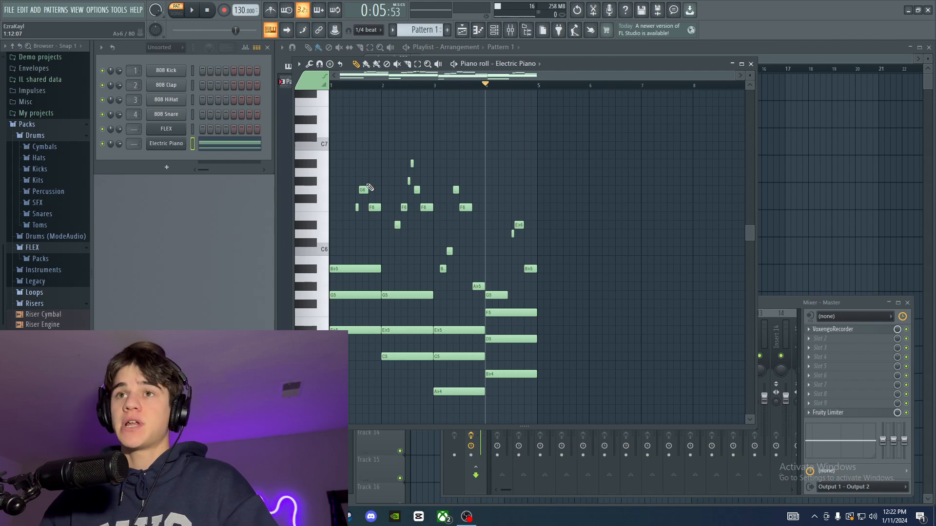
Step: Play the Electric Piano pattern from the start and lengthen the G5 at the start of bar 4 to half a bar
{"action": "key", "text": "Home"}
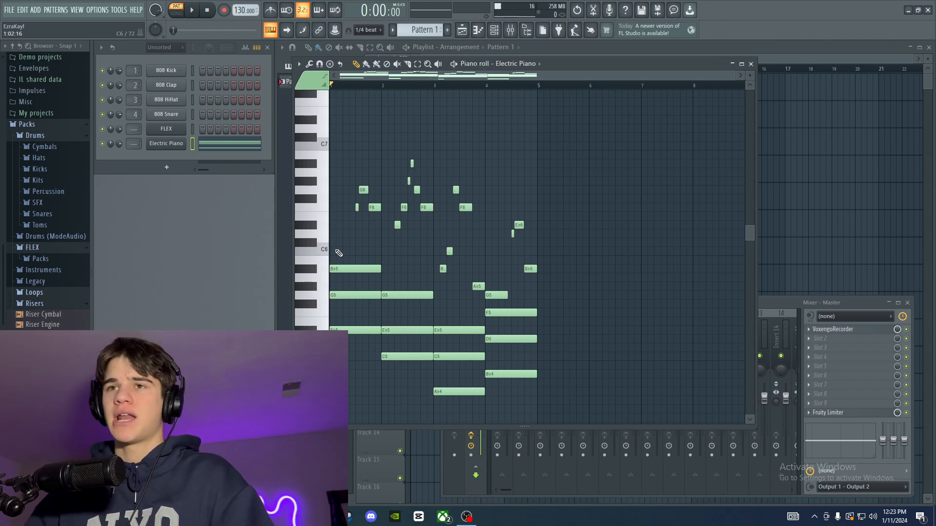
{"action": "key", "text": "space"}
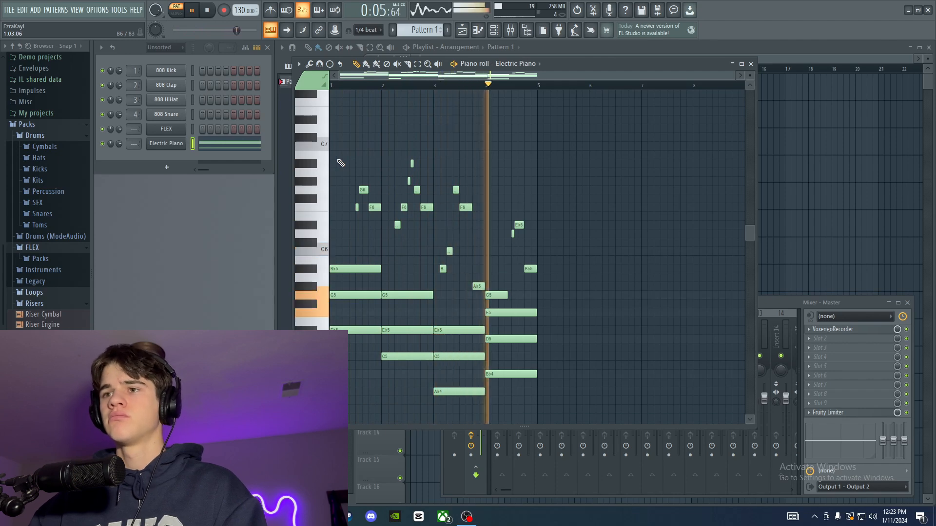
{"action": "scroll", "coordinate": [509, 288], "scroll_direction": "up", "scroll_amount": 5, "text": "ctrl"}
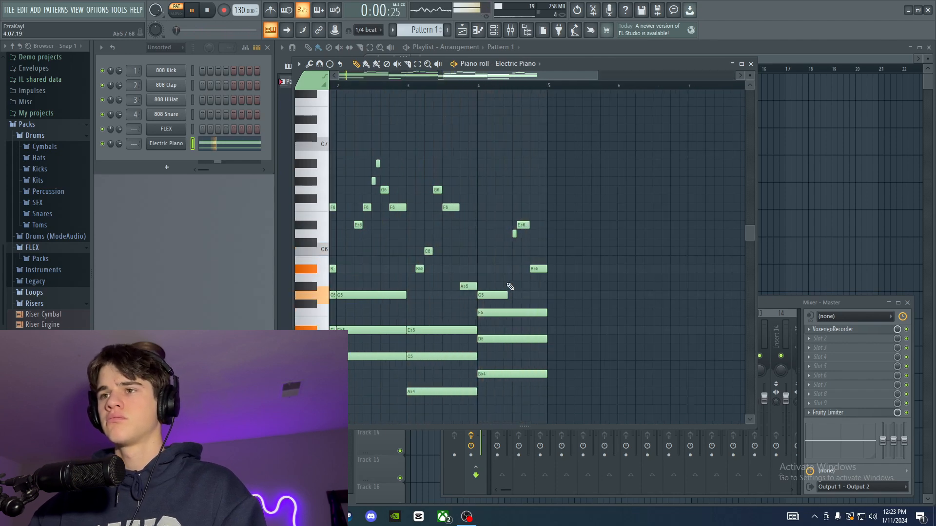
{"action": "scroll", "coordinate": [506, 296], "scroll_direction": "down", "scroll_amount": 5, "text": "ctrl"}
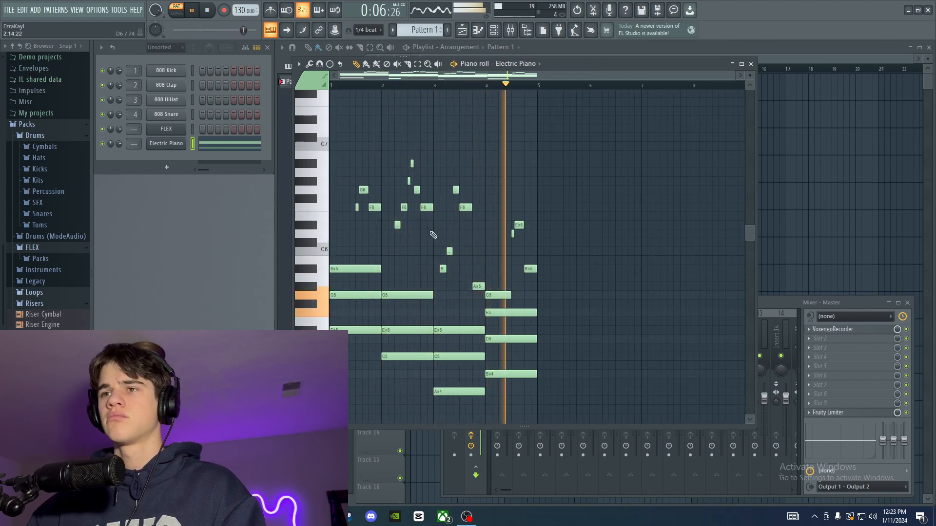
{"action": "key", "text": "space"}
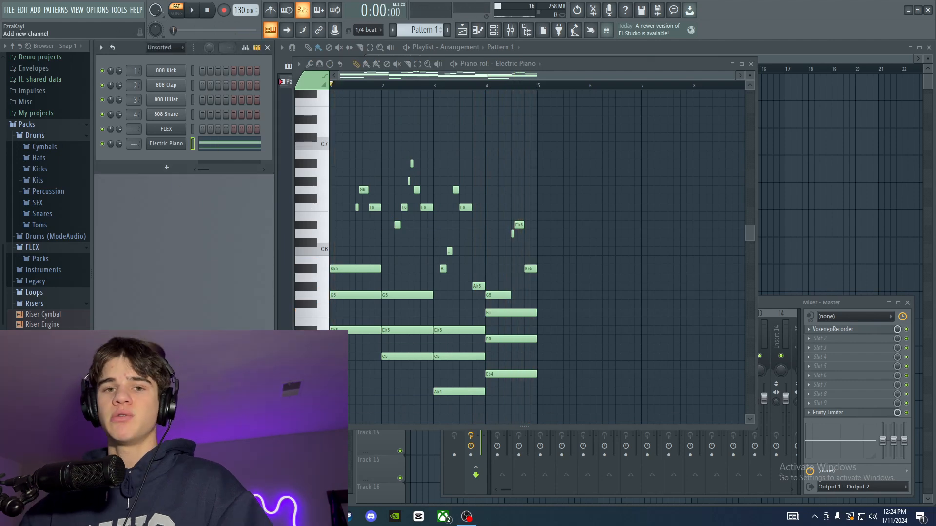
Step: Add a Sytrus channel and load the Pad Atlantis preset from the Olbaid pads
{"action": "left_click", "coordinate": [166, 167]}
{"action": "left_click", "coordinate": [174, 448]}
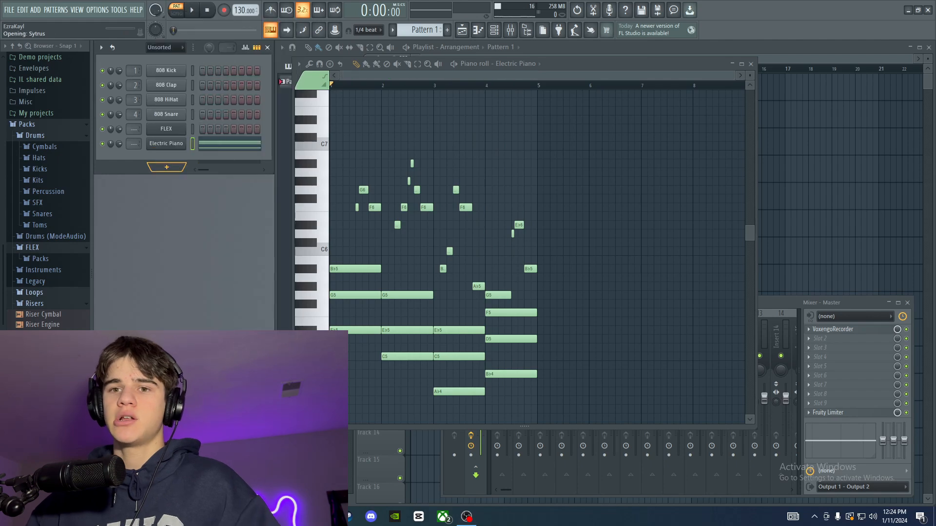
{"action": "left_click", "coordinate": [521, 142]}
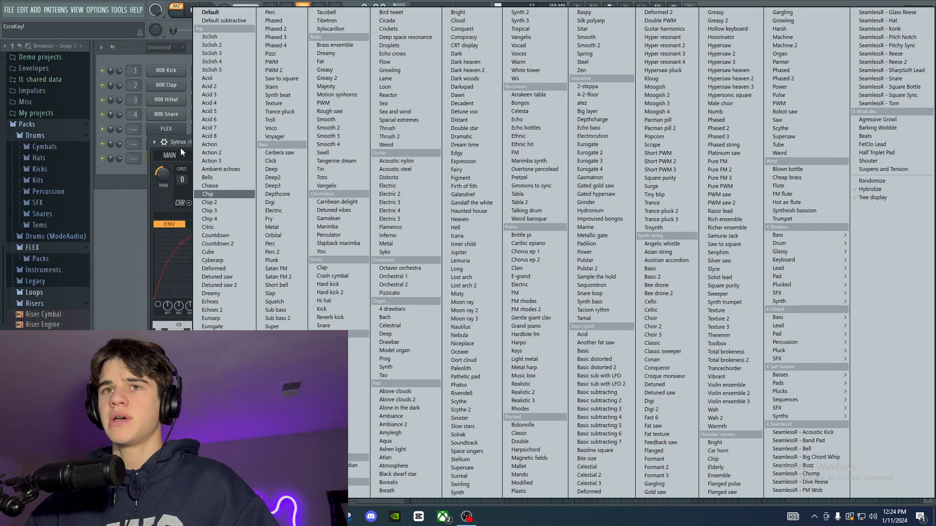
{"action": "left_click", "coordinate": [468, 94]}
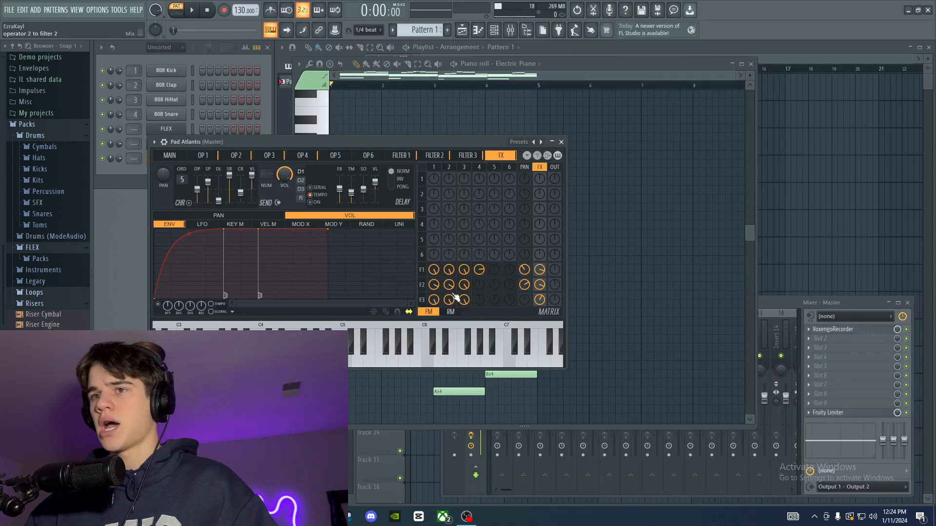
{"action": "left_click", "coordinate": [561, 142]}
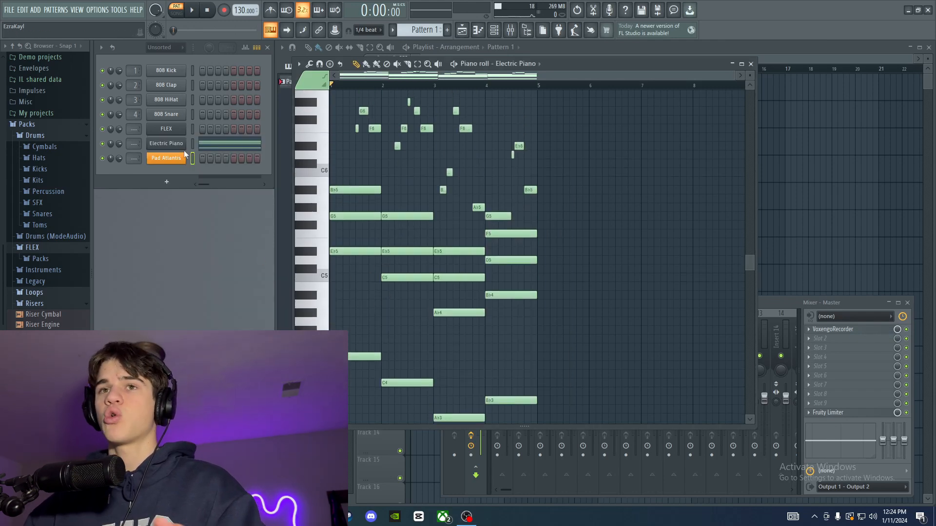
Step: Copy the full Electric Piano part into the Pad Atlantis piano roll
{"action": "scroll", "coordinate": [416, 166], "scroll_direction": "up", "scroll_amount": 3}
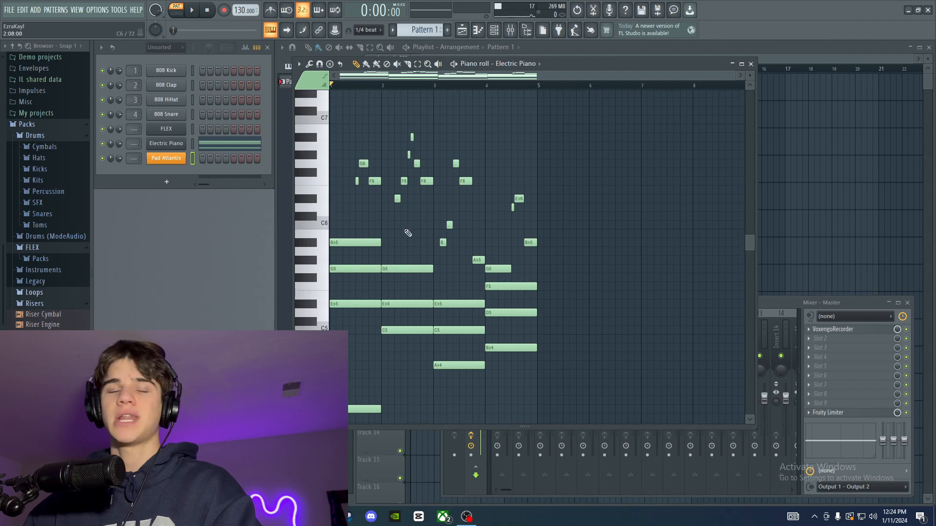
{"action": "left_click", "coordinate": [178, 143]}
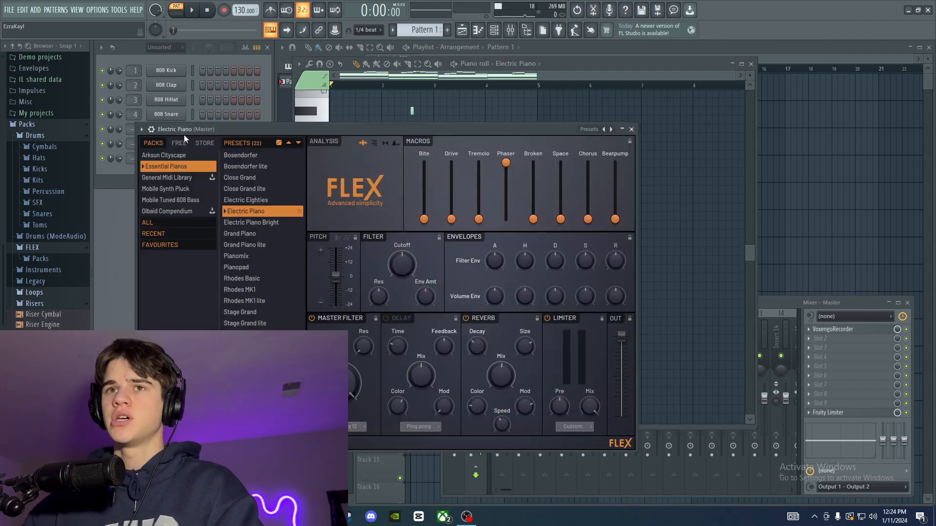
{"action": "left_click", "coordinate": [631, 130]}
{"action": "scroll", "coordinate": [425, 204], "scroll_direction": "up", "scroll_amount": 1}
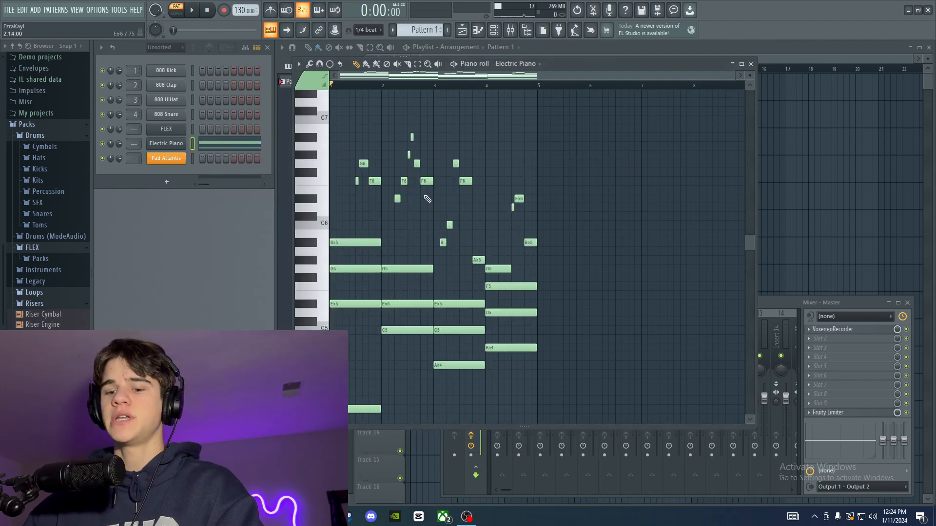
{"action": "right_click", "coordinate": [181, 160]}
{"action": "left_click", "coordinate": [226, 157]}
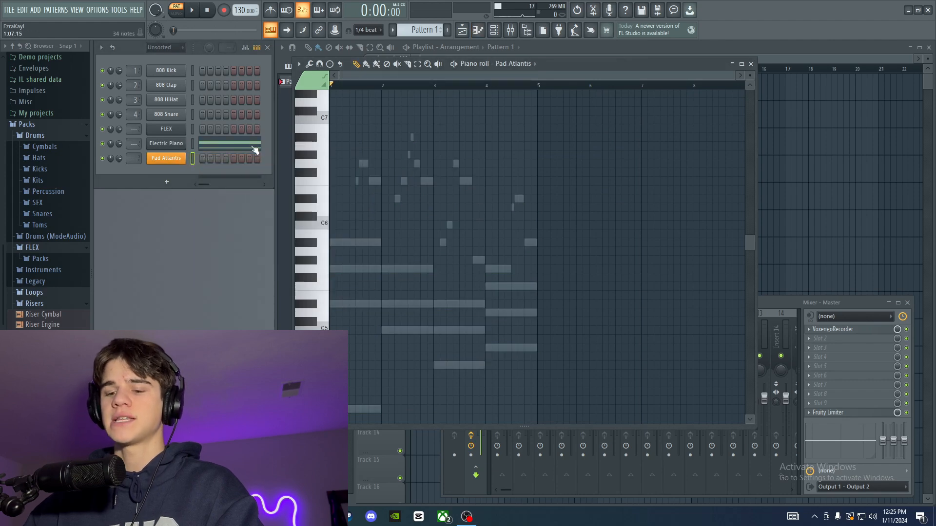
{"action": "key", "text": "ctrl+v"}
Step: Delete the melody notes from the pad part, keeping only the sustained chords and bass notes
{"action": "scroll", "coordinate": [389, 217], "scroll_direction": "down", "scroll_amount": 2}
{"action": "left_click", "coordinate": [579, 233]}
{"action": "right_click", "coordinate": [582, 233]}
{"action": "scroll", "coordinate": [435, 249], "scroll_direction": "up", "scroll_amount": 1}
{"action": "scroll", "coordinate": [434, 249], "scroll_direction": "up", "scroll_amount": 1}
{"action": "left_click_drag", "start_coordinate": [345, 134], "coordinate": [568, 243]}
{"action": "key", "text": "Delete"}
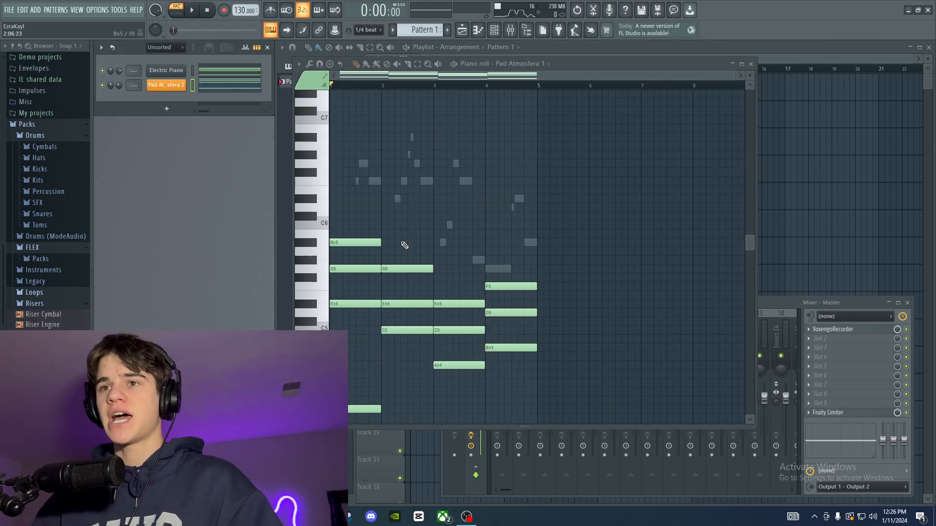
Step: Play the pattern and slightly lower the volume of the Pad Atmosfera 1 channel
{"action": "key", "text": "space"}
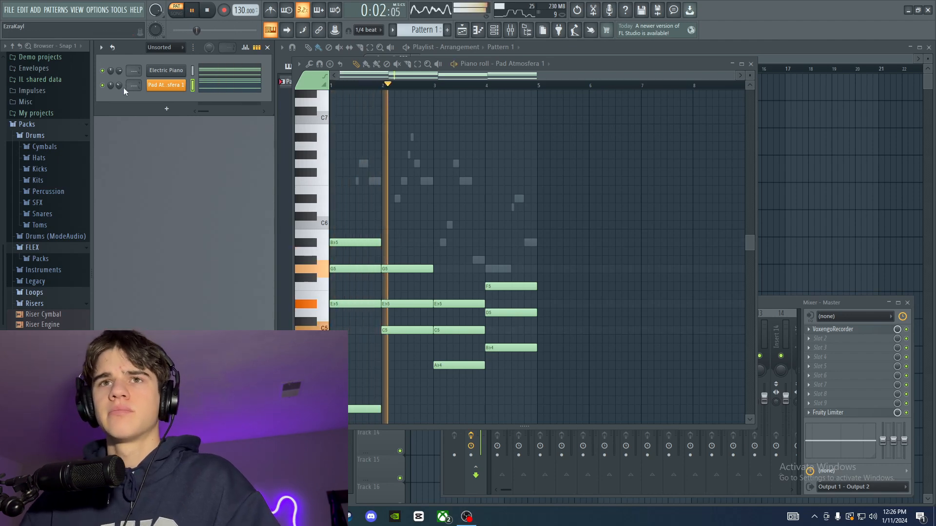
{"action": "left_click_drag", "start_coordinate": [118, 86], "coordinate": [118, 89]}
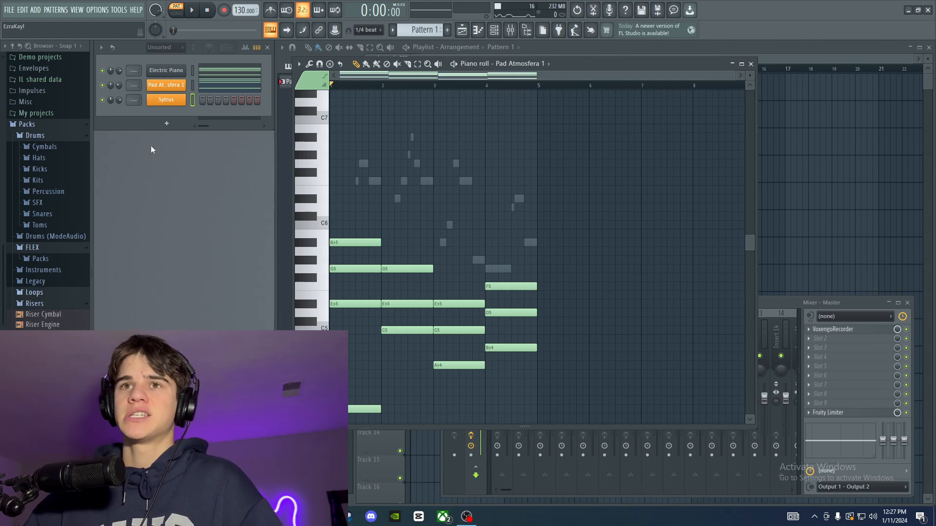
Step: Load the Lead Arcade preset from the Olbaid leads into the new Sytrus channel and close its window
{"action": "left_click", "coordinate": [171, 101]}
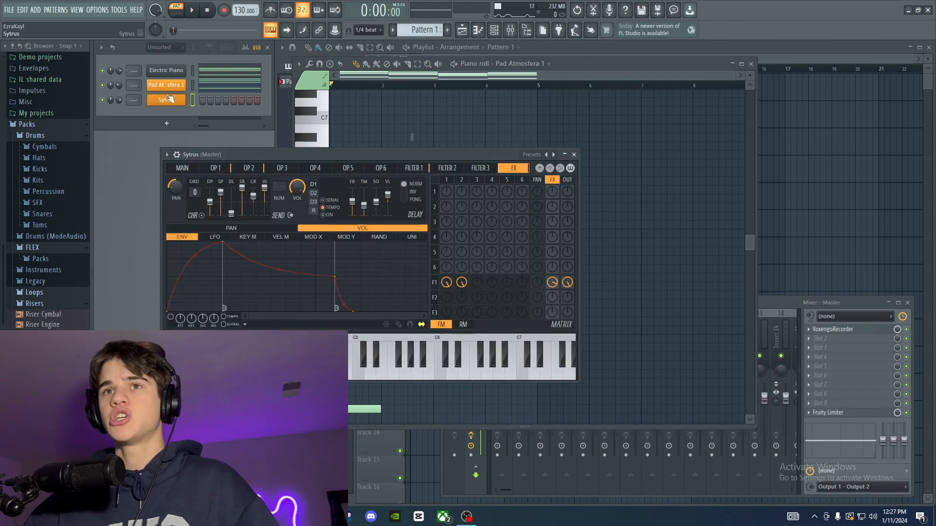
{"action": "left_click", "coordinate": [536, 156]}
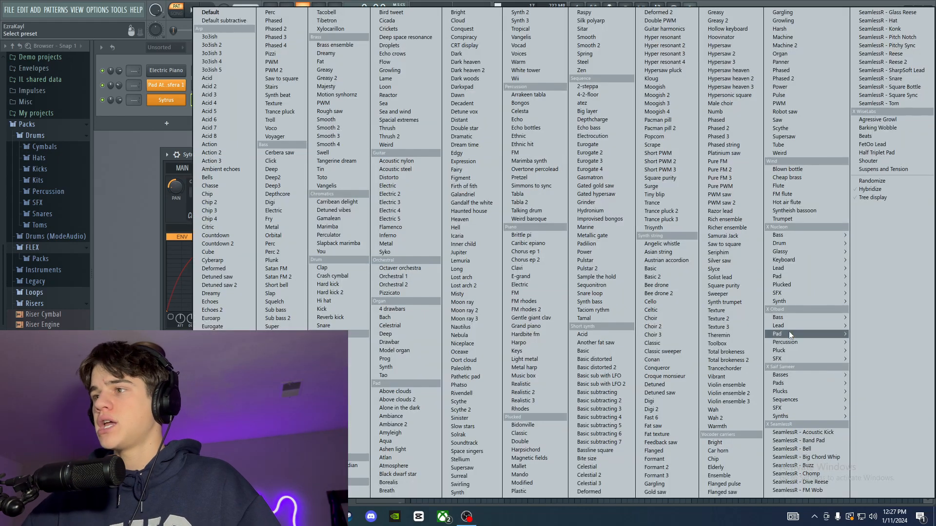
{"action": "mouse_move", "coordinate": [785, 326]}
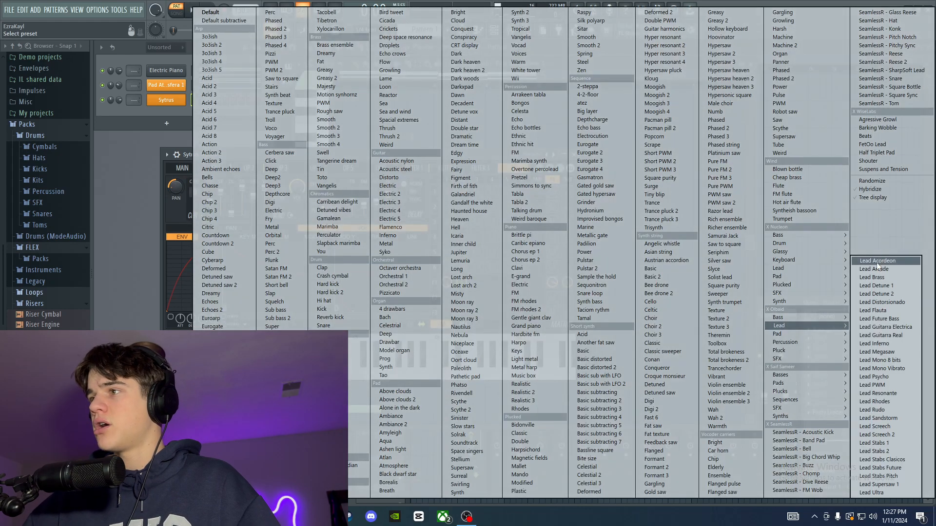
{"action": "left_click", "coordinate": [883, 319]}
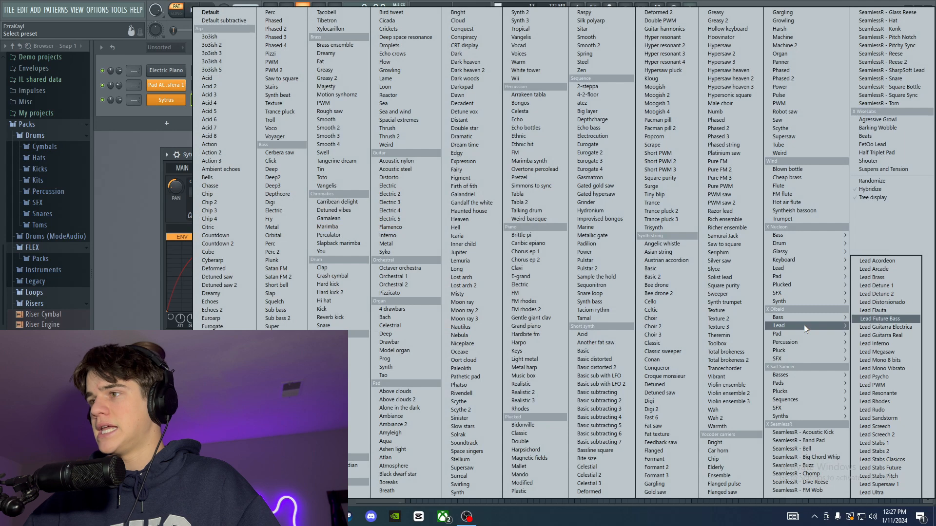
{"action": "left_click", "coordinate": [897, 269]}
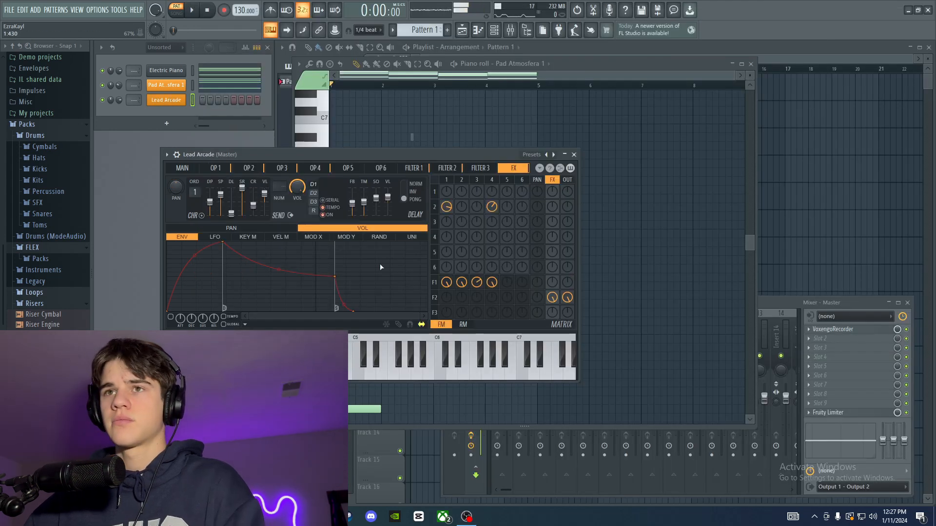
{"action": "key", "text": "Escape"}
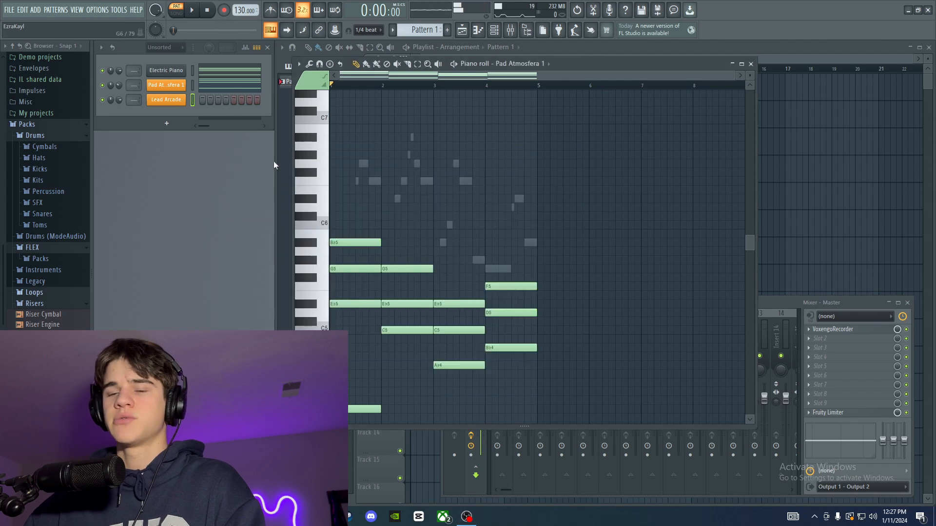
Step: Open the Lead Arcade piano roll and play the pattern to hear where a high lead line fits
{"action": "right_click", "coordinate": [166, 99]}
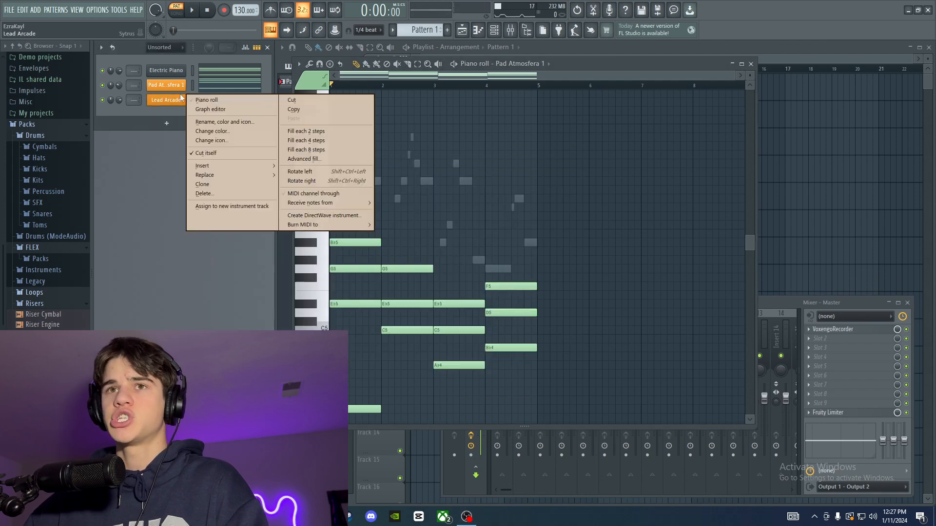
{"action": "left_click", "coordinate": [233, 102]}
{"action": "key", "text": "space"}
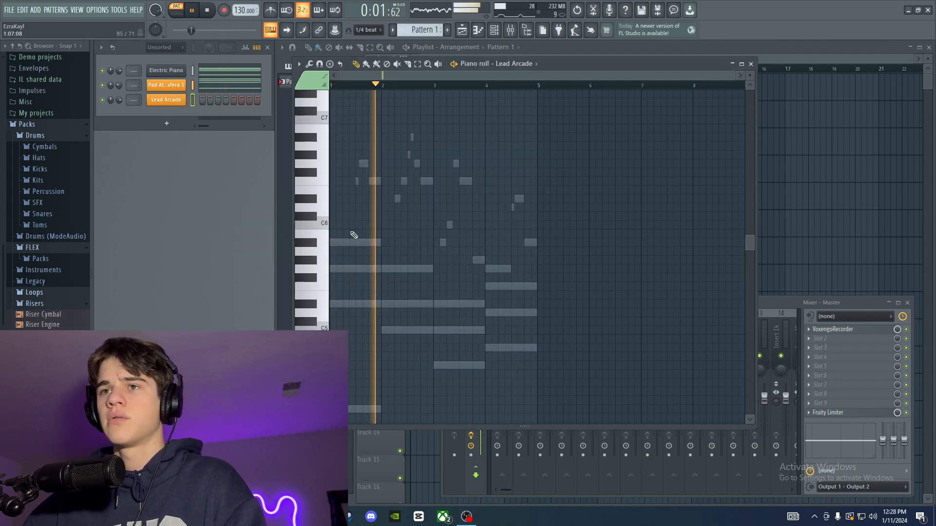
{"action": "key", "text": "space"}
{"action": "scroll", "coordinate": [351, 167], "scroll_direction": "up", "scroll_amount": 3}
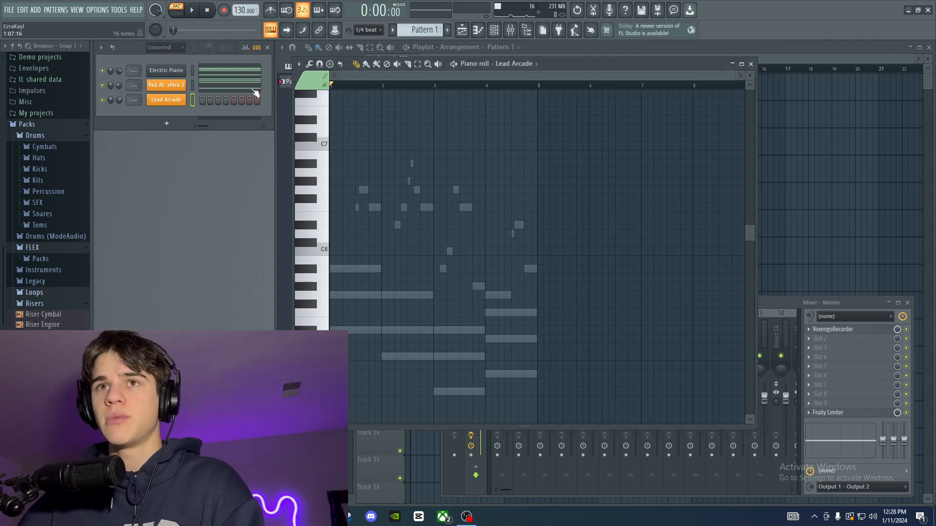
{"action": "key", "text": "space"}
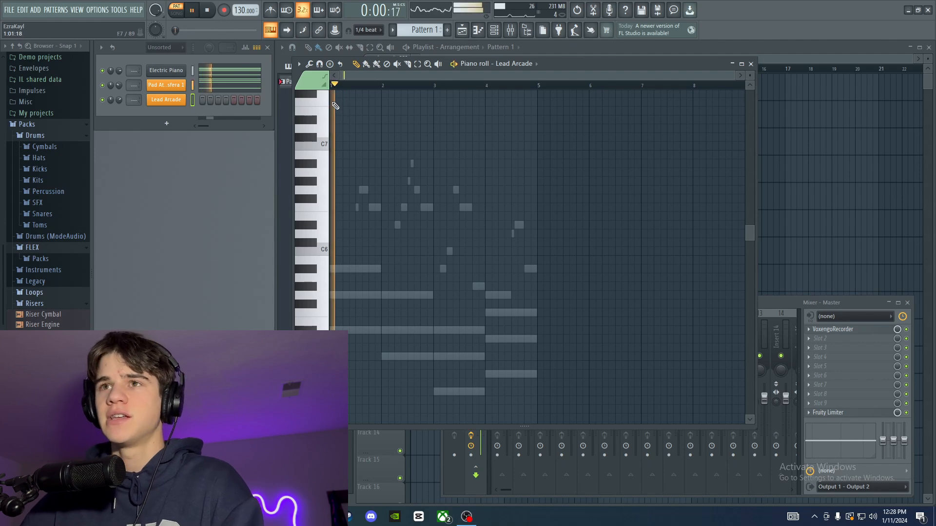
{"action": "key", "text": "space"}
{"action": "scroll", "coordinate": [728, 77], "scroll_direction": "up", "scroll_amount": 2}
{"action": "scroll", "coordinate": [724, 77], "scroll_direction": "down", "scroll_amount": 1}
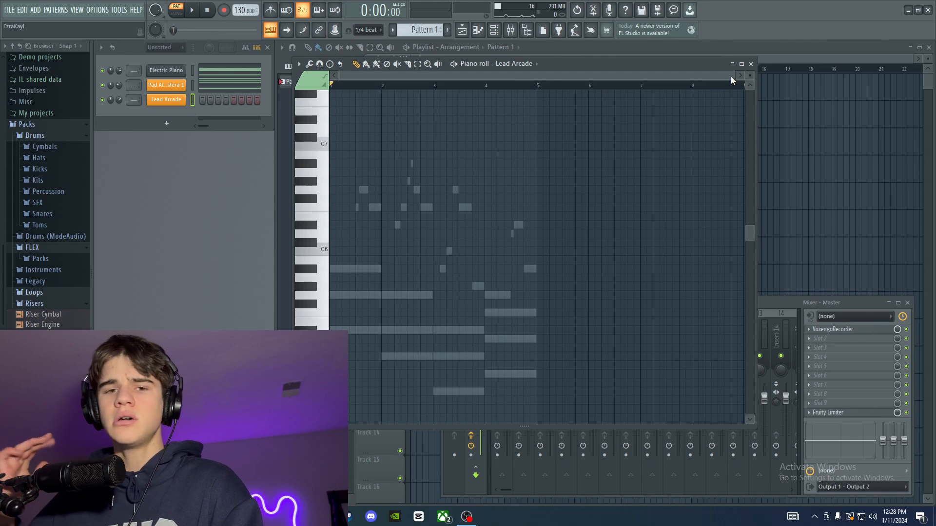
Step: Place a lead E♭7 at the start of bar 1, D7 at step 4 and B♭6 at step 7, removing the trial notes
{"action": "left_click", "coordinate": [342, 120]}
{"action": "left_click", "coordinate": [344, 154]}
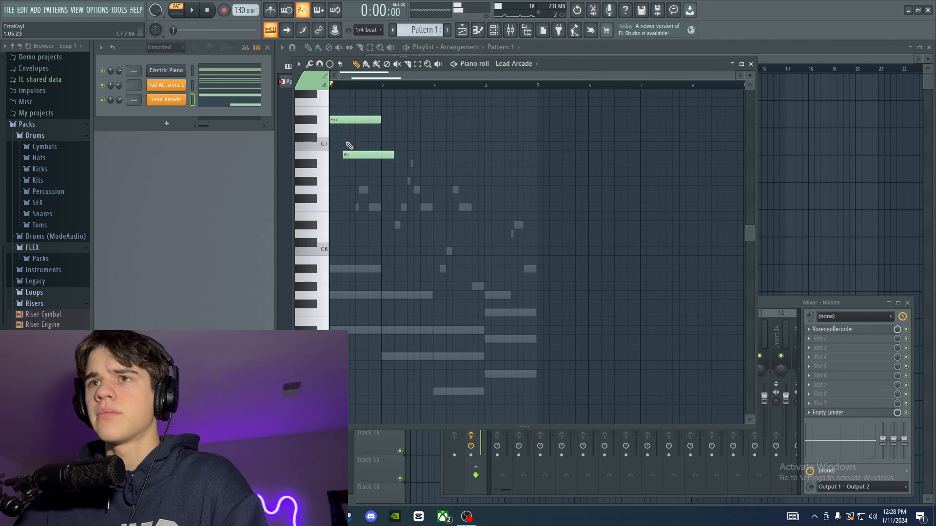
{"action": "left_click", "coordinate": [345, 137]}
{"action": "left_click", "coordinate": [346, 128]}
{"action": "left_click", "coordinate": [360, 163]}
{"action": "right_click", "coordinate": [361, 155]}
{"action": "right_click", "coordinate": [360, 137]}
{"action": "left_click_drag", "start_coordinate": [360, 129], "coordinate": [355, 128]}
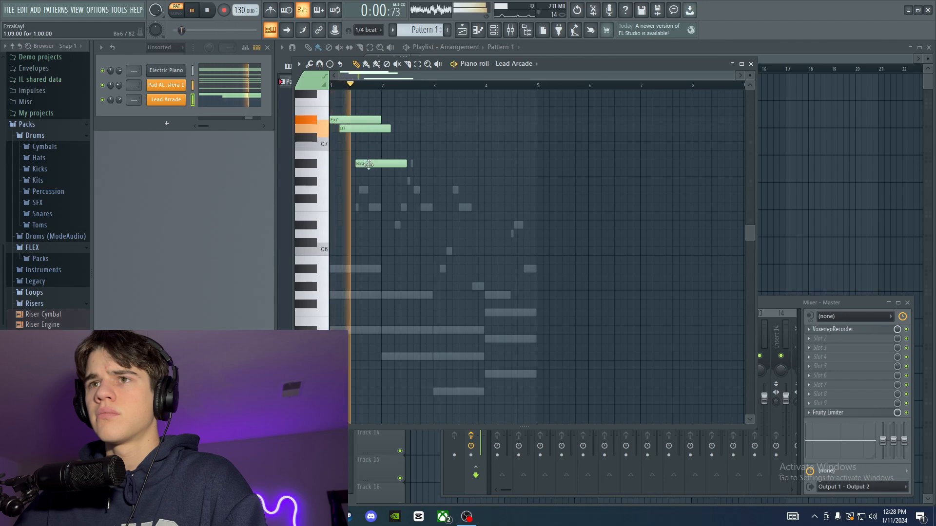
{"action": "left_click_drag", "start_coordinate": [369, 163], "coordinate": [359, 165]}
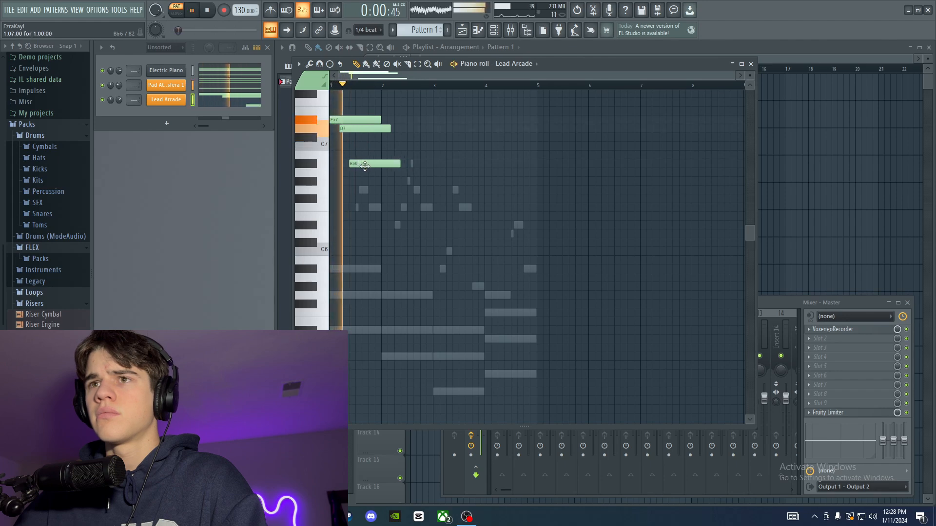
Step: Shorten the E♭7, D7 and B♭6 lead notes together to two steps each and play the result
{"action": "left_click_drag", "start_coordinate": [348, 99], "coordinate": [419, 217]}
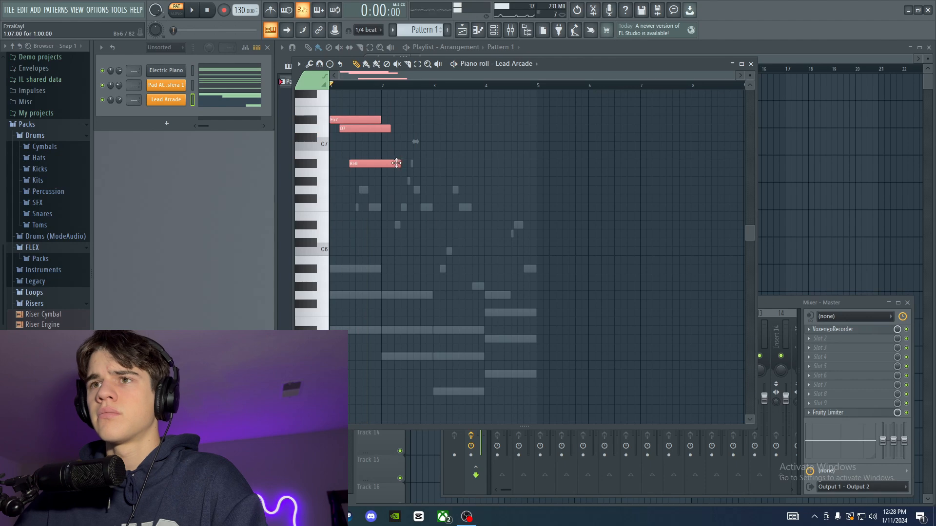
{"action": "left_click_drag", "start_coordinate": [400, 163], "coordinate": [344, 163]}
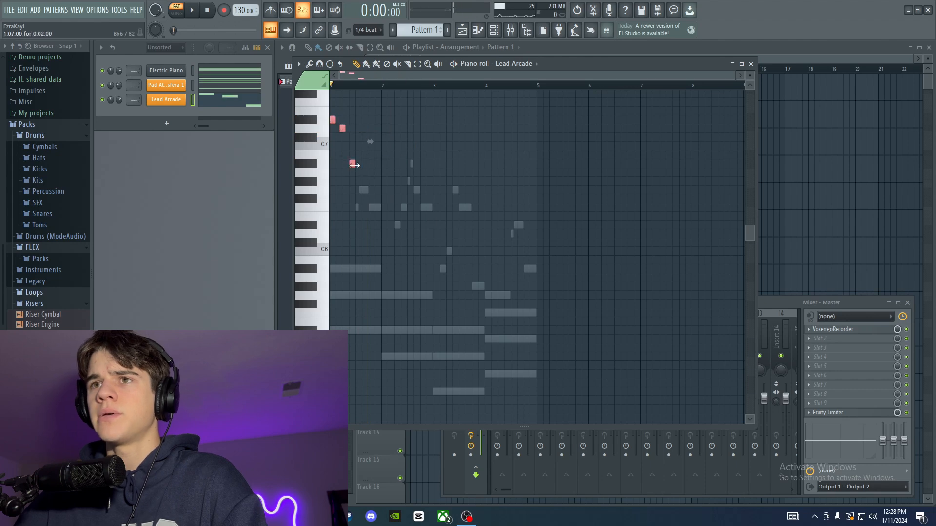
{"action": "key", "text": "space"}
{"action": "key", "text": "space"}
Step: Duplicate the three-note lead figure into the second half of bar 1, extend its E♭7 and D7 notes to three steps, and play it
{"action": "key", "text": "ctrl+b"}
{"action": "scroll", "coordinate": [363, 153], "scroll_direction": "up", "scroll_amount": 3}
{"action": "key", "text": "space"}
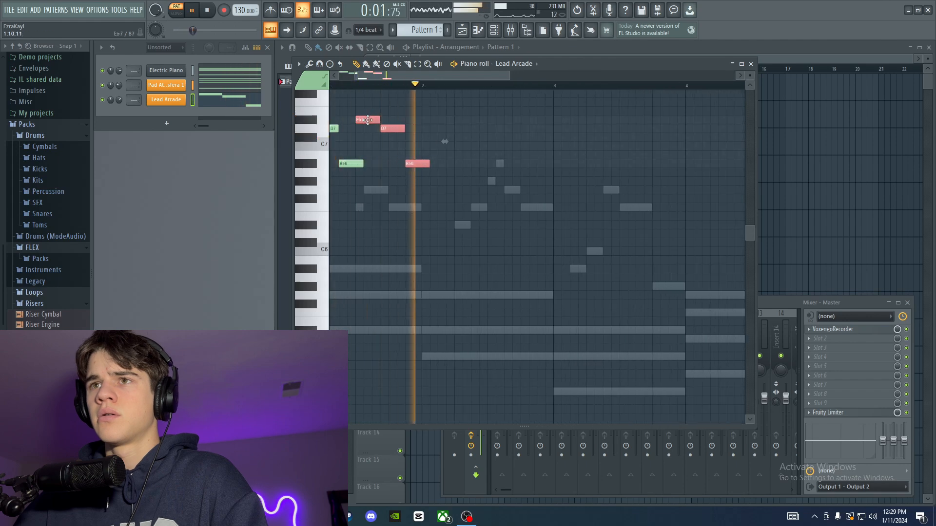
{"action": "left_click", "coordinate": [365, 176]}
{"action": "scroll", "coordinate": [393, 172], "scroll_direction": "down", "scroll_amount": 3}
Step: Duplicate the complete bar 1 lead phrase into bar 2, deselect the notes and stop playback
{"action": "key", "text": "ctrl+a"}
{"action": "key", "text": "ctrl+b"}
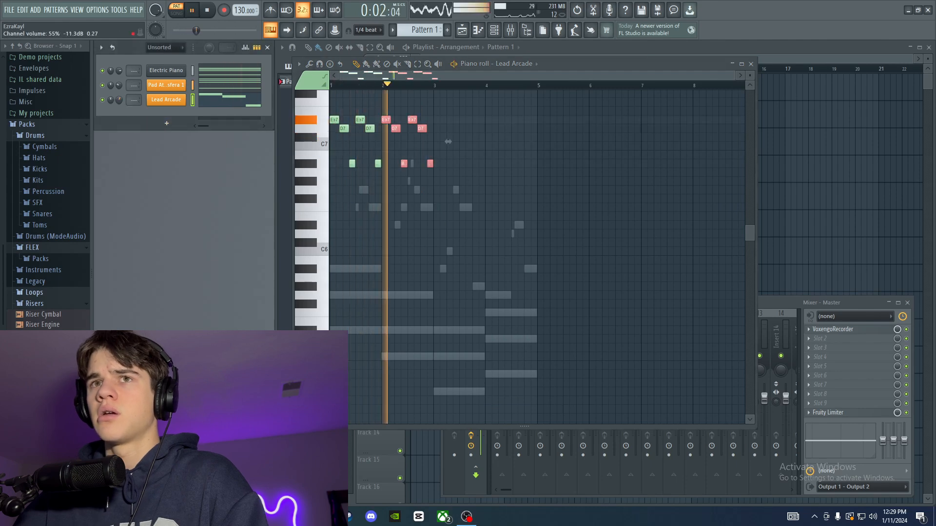
{"action": "key", "text": "ctrl+d"}
{"action": "key", "text": "space"}
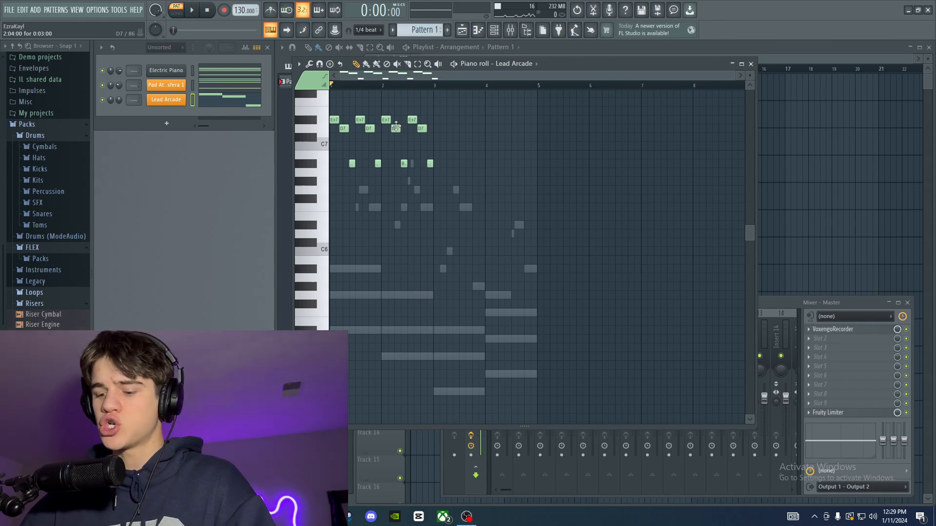
Step: Transpose the selected lead notes down one octave and play the pattern with all channels
{"action": "key", "text": "ctrl+Down"}
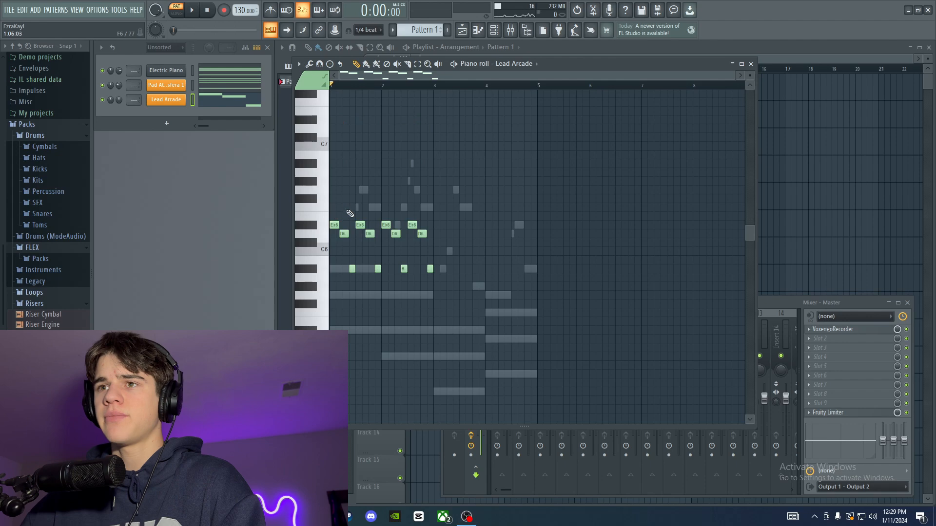
{"action": "key", "text": "space"}
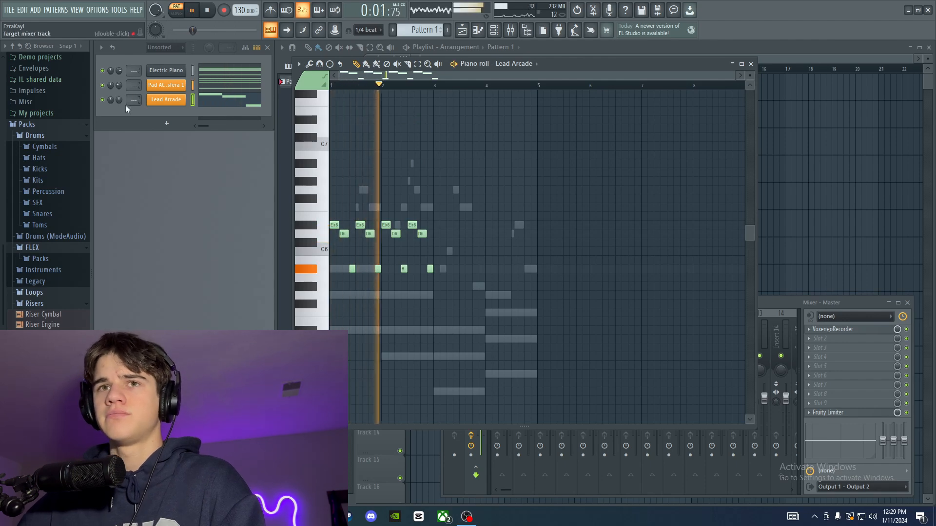
{"action": "key", "text": "space"}
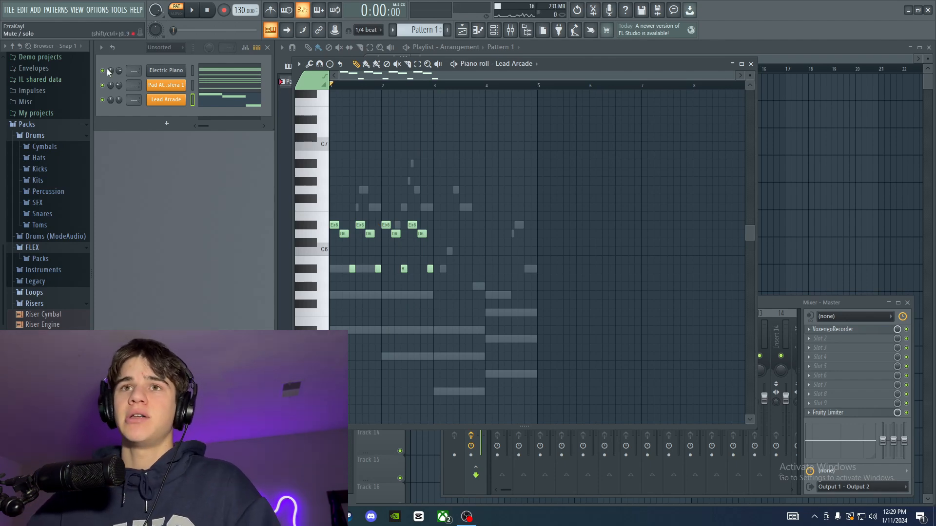
Step: Play the Electric Piano on its own and compare it with the full mix including the pad and lead
{"action": "key", "text": "space"}
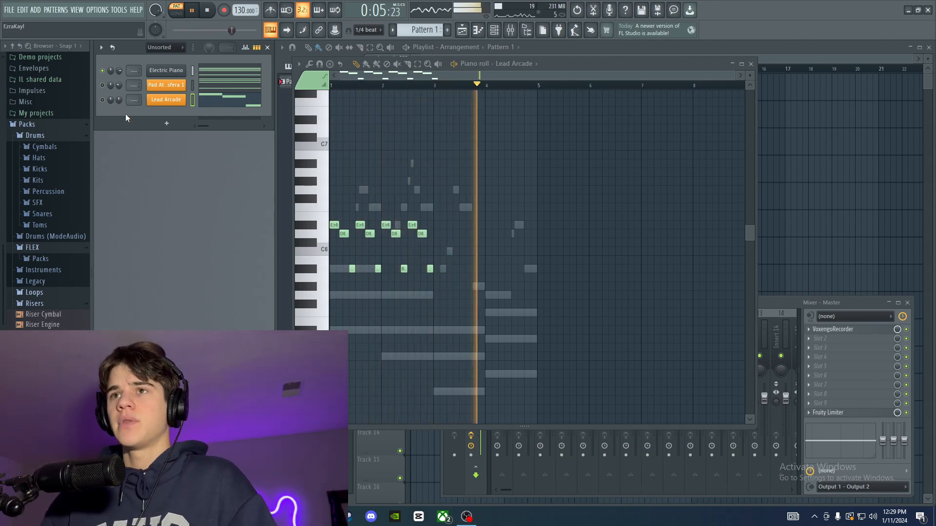
{"action": "key", "text": "space"}
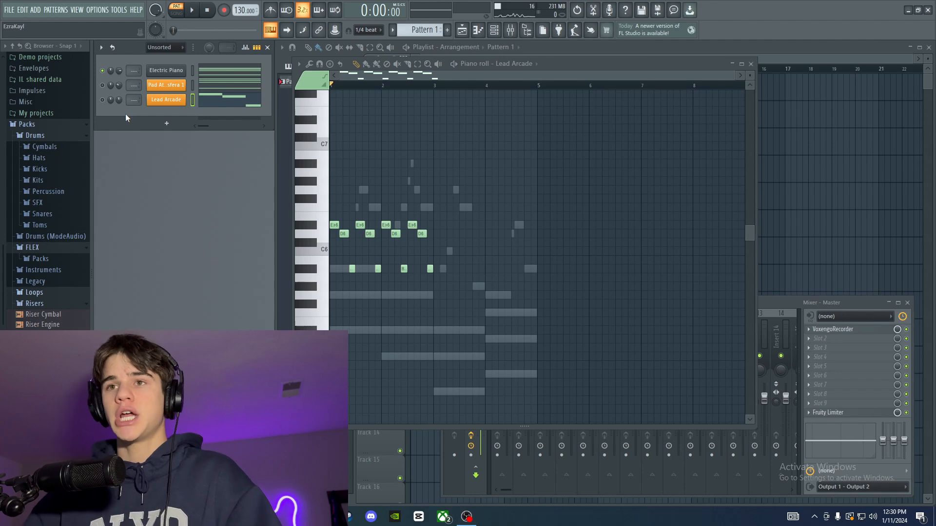
{"action": "key", "text": "space"}
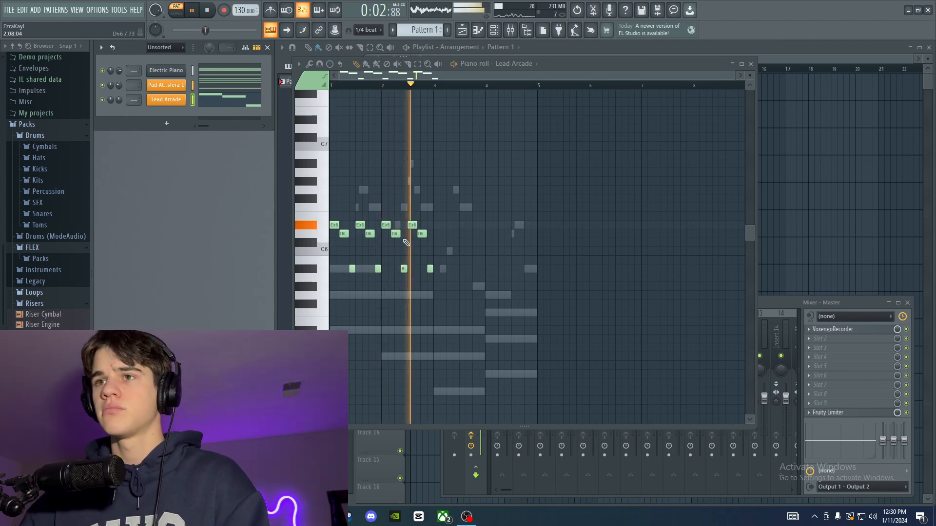
{"action": "key", "text": "space"}
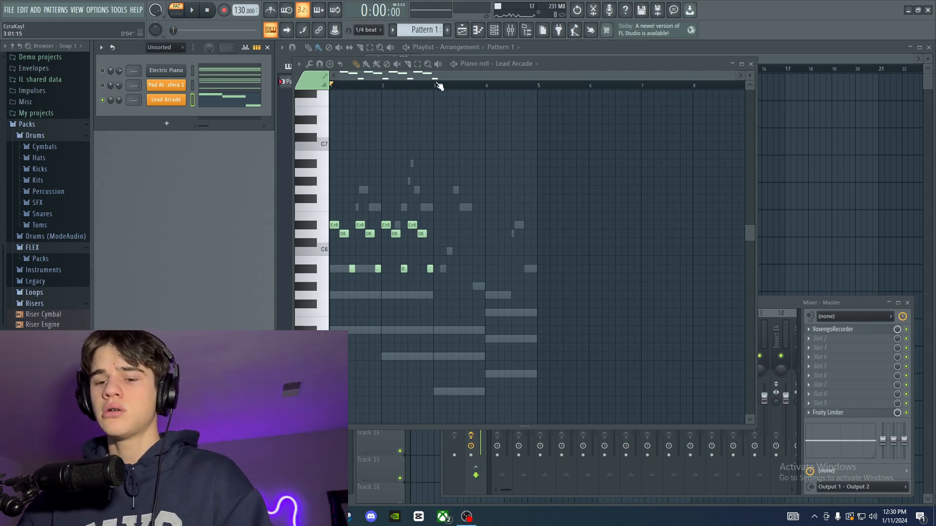
Step: Solo the Lead Arcade and place descending B♭5, A♭5 and G5 notes, two steps each, from the start of bar 3
{"action": "left_click", "coordinate": [435, 251]}
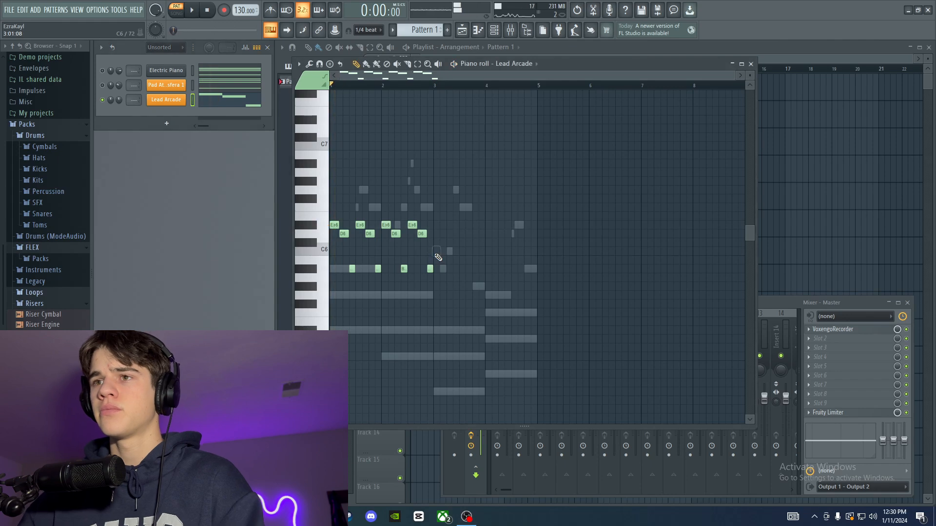
{"action": "left_click_drag", "start_coordinate": [435, 252], "coordinate": [440, 287]}
{"action": "left_click", "coordinate": [449, 294]}
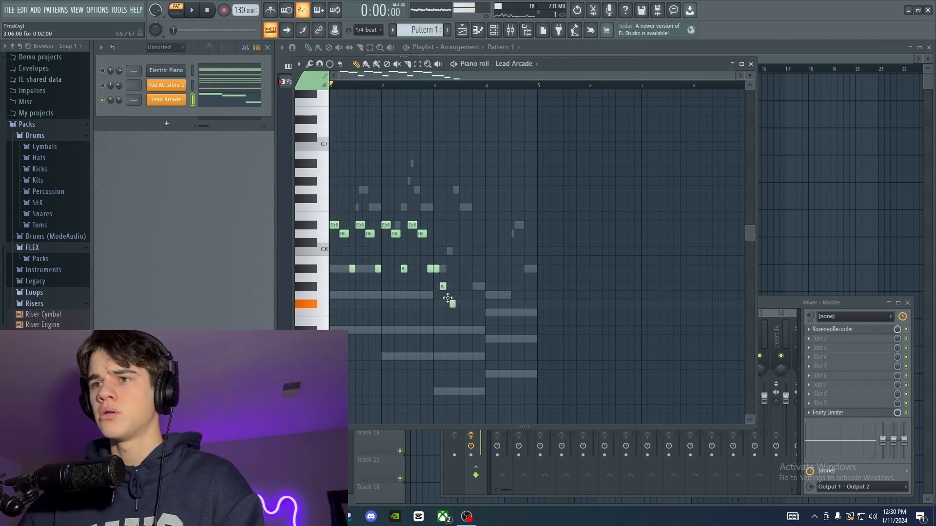
{"action": "scroll", "coordinate": [432, 303], "scroll_direction": "up", "scroll_amount": 3}
{"action": "scroll", "coordinate": [444, 274], "scroll_direction": "up", "scroll_amount": 3}
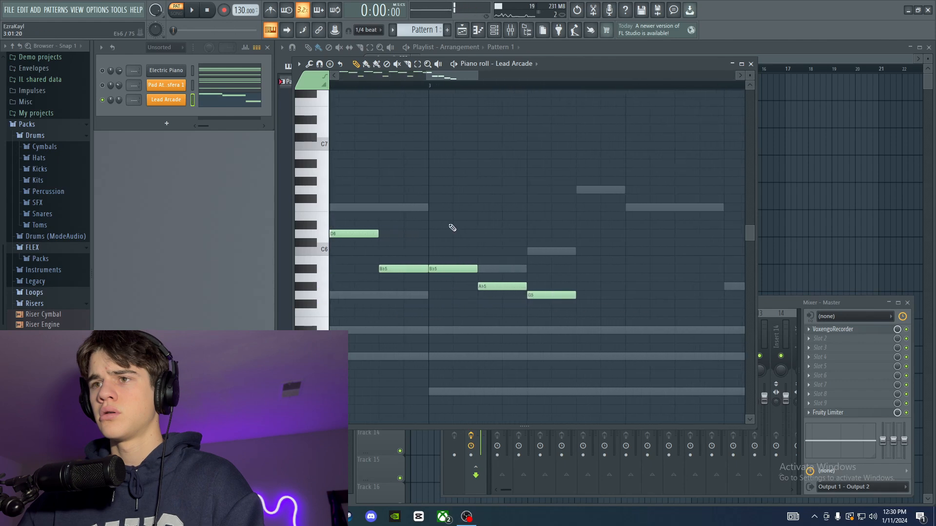
{"action": "scroll", "coordinate": [489, 271], "scroll_direction": "down", "scroll_amount": 3}
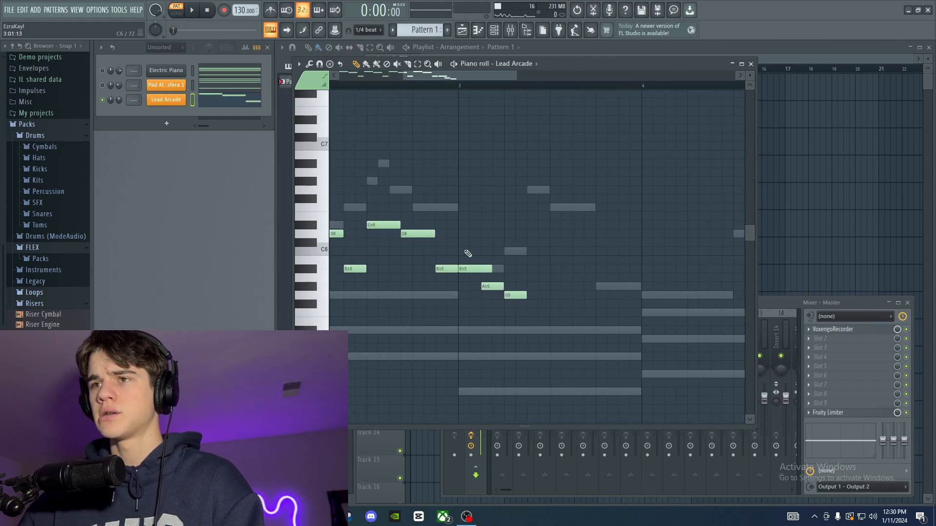
Step: Extend the bar 3 B♭5 and A♭5 to three steps each, shift G5 to step 7, and play from bar 3
{"action": "left_click", "coordinate": [441, 87]}
{"action": "key", "text": "space"}
{"action": "left_click_drag", "start_coordinate": [490, 269], "coordinate": [481, 269]}
{"action": "key", "text": "space"}
{"action": "left_click_drag", "start_coordinate": [509, 299], "coordinate": [520, 299]}
{"action": "key", "text": "space"}
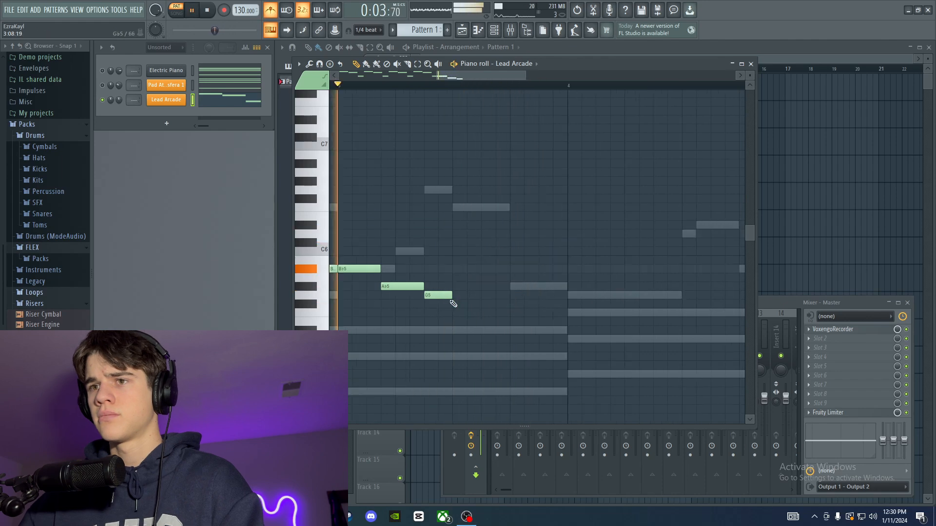
Step: Duplicate the three-note figure into the second half of bar 3, copy the complete bar into bar 4, and play it
{"action": "left_click_drag", "start_coordinate": [363, 253], "coordinate": [508, 365]}
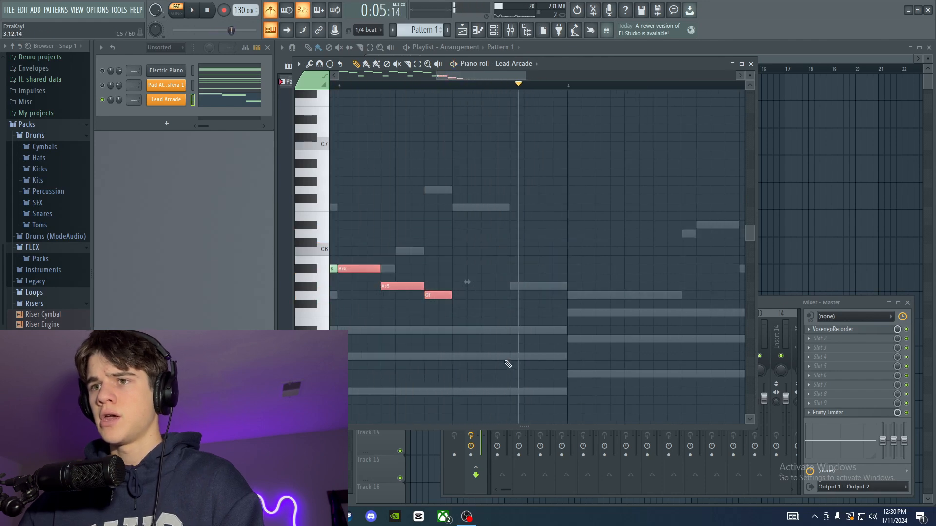
{"action": "left_click_drag", "start_coordinate": [359, 269], "coordinate": [473, 269]}
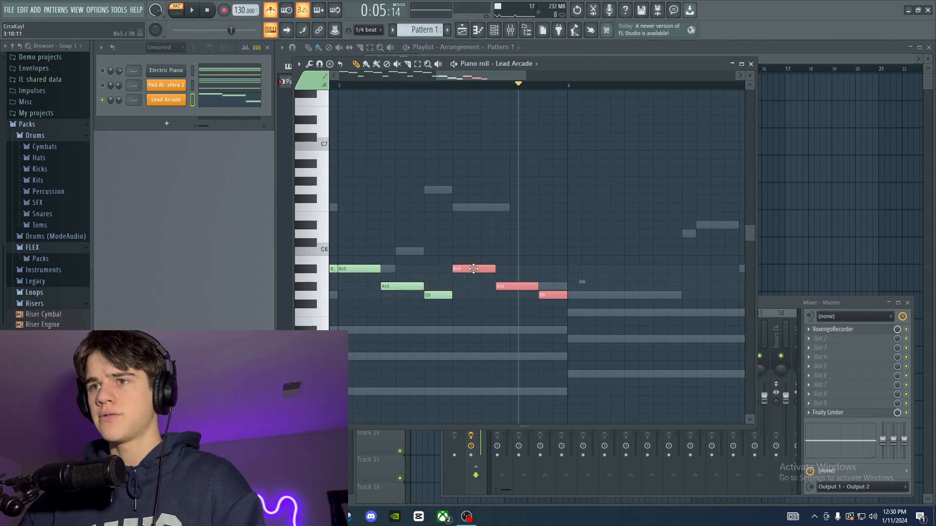
{"action": "left_click_drag", "start_coordinate": [362, 258], "coordinate": [611, 372]}
{"action": "left_click_drag", "start_coordinate": [440, 293], "coordinate": [454, 293]}
{"action": "left_click_drag", "start_coordinate": [369, 268], "coordinate": [585, 267]}
{"action": "key", "text": "space"}
{"action": "scroll", "coordinate": [580, 295], "scroll_direction": "down", "scroll_amount": 5}
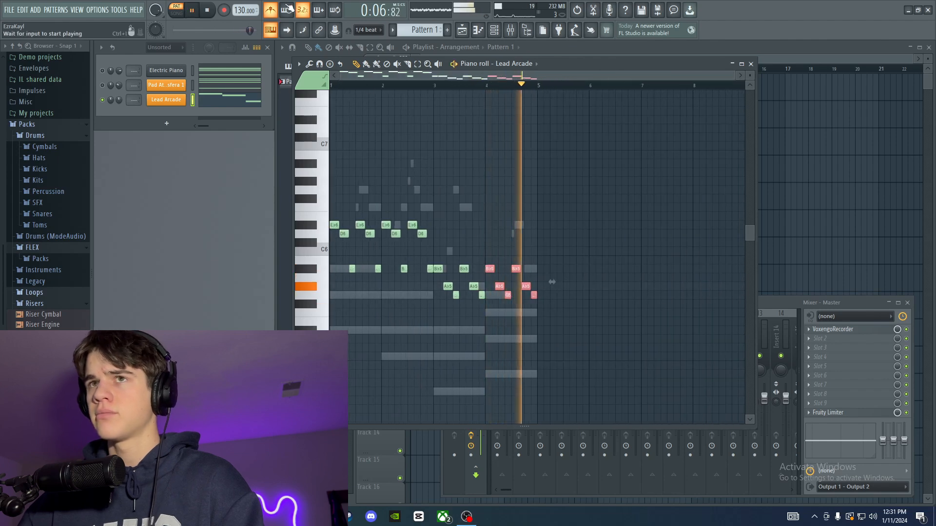
{"action": "key", "text": "space"}
Step: Replace the lead figure in the second half of bar 4 with a three-step F5, a G5 and a closing two-step B♭5
{"action": "scroll", "coordinate": [507, 265], "scroll_direction": "up", "scroll_amount": 4}
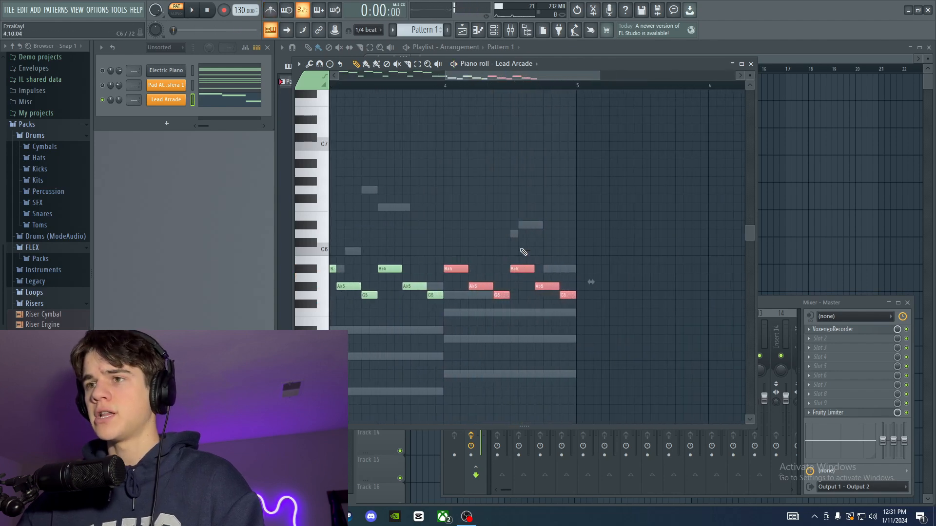
{"action": "left_click", "coordinate": [516, 313]}
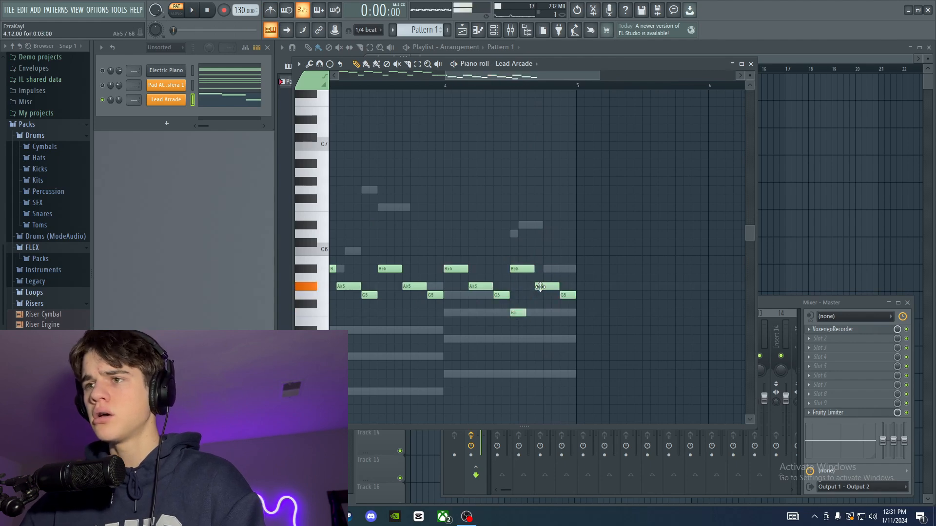
{"action": "left_click_drag", "start_coordinate": [540, 287], "coordinate": [538, 297]}
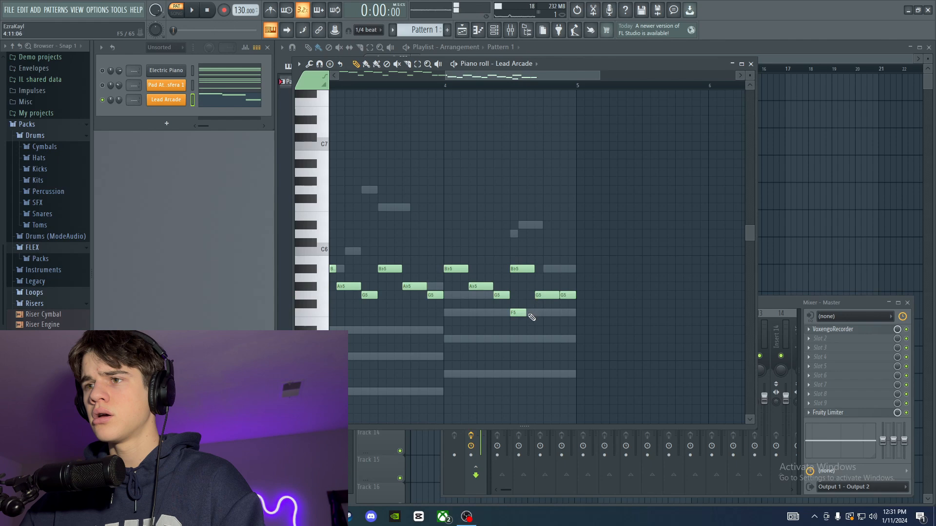
{"action": "double_click", "coordinate": [523, 313]}
{"action": "left_click", "coordinate": [530, 190]}
{"action": "left_click_drag", "start_coordinate": [565, 251], "coordinate": [573, 271]}
{"action": "right_click", "coordinate": [533, 270]}
{"action": "right_click", "coordinate": [547, 295]}
{"action": "right_click", "coordinate": [568, 295]}
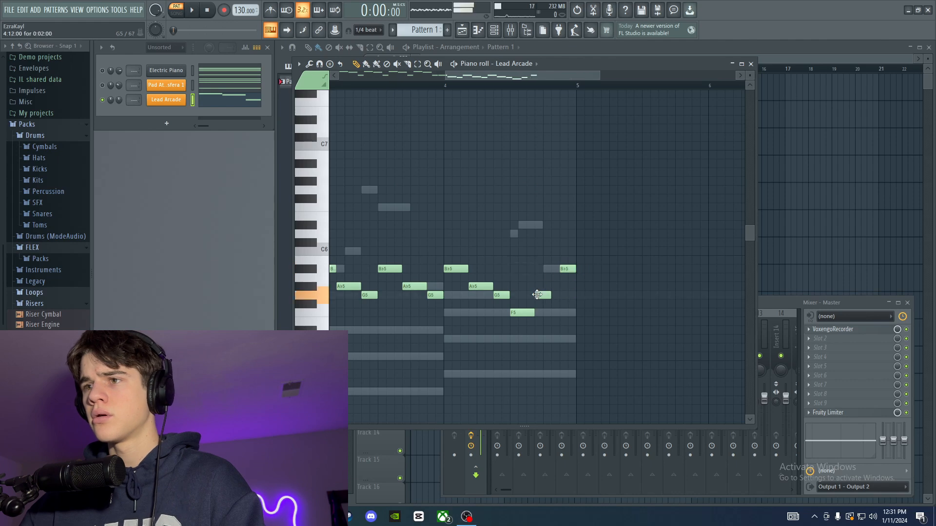
Step: Play the whole four-bar pattern with the piano, pad and lead channels all enabled
{"action": "scroll", "coordinate": [557, 284], "scroll_direction": "down", "scroll_amount": 3}
{"action": "key", "text": "space"}
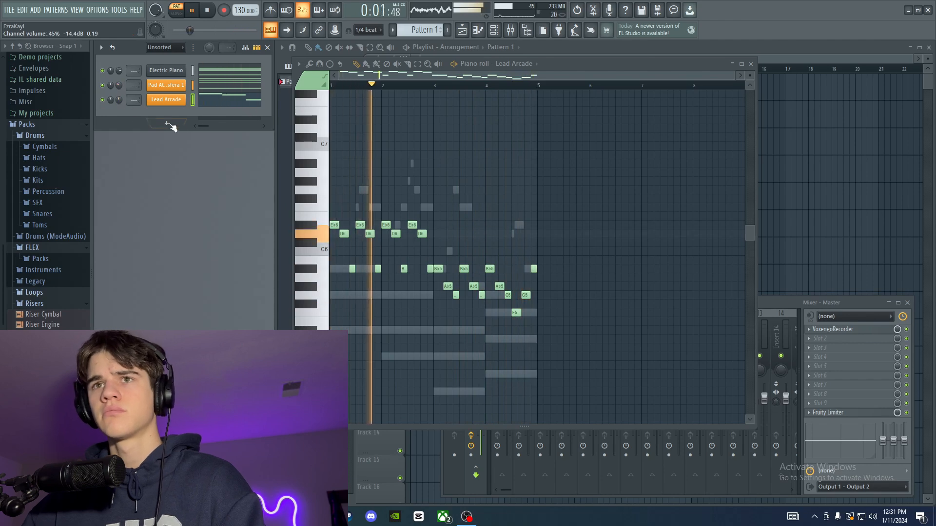
{"action": "key", "text": "space"}
Step: Turn on slide notes and add a one-step D6 slide over the end of each E♭6 in bar 1
{"action": "scroll", "coordinate": [382, 74], "scroll_direction": "up", "scroll_amount": 5}
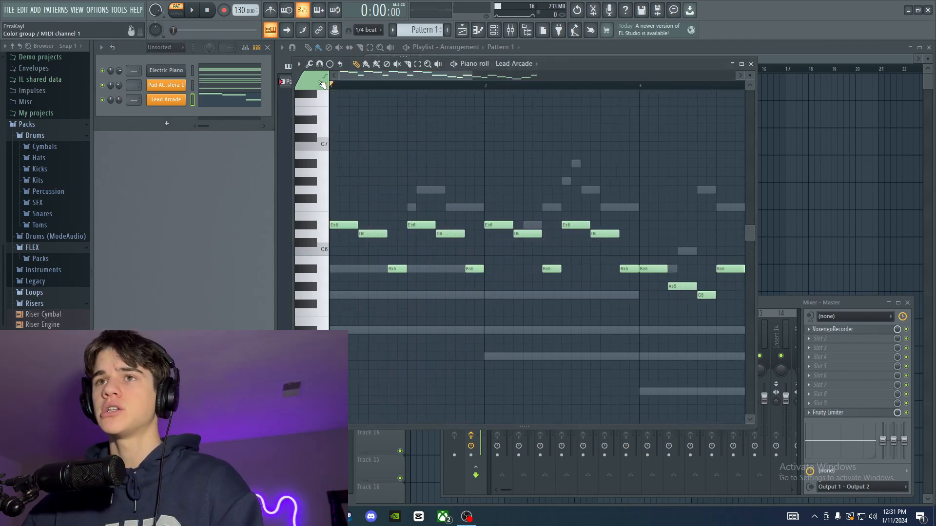
{"action": "scroll", "coordinate": [392, 256], "scroll_direction": "up", "scroll_amount": 3}
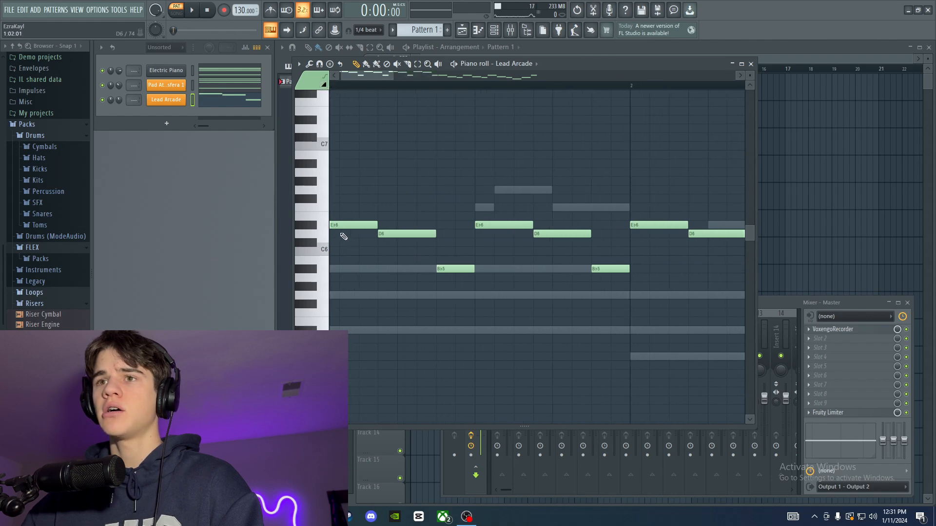
{"action": "key", "text": "space"}
{"action": "key", "text": "space"}
{"action": "left_click", "coordinate": [583, 234]}
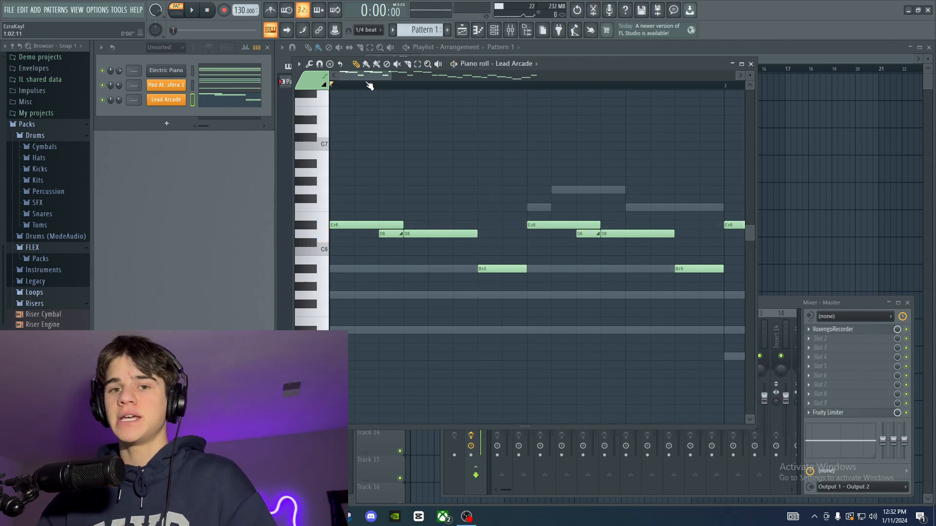
Step: Play the slid lead line and add matching one-step D6 slides over both E♭6 endings in bar 2
{"action": "left_click_drag", "start_coordinate": [369, 85], "coordinate": [541, 86]}
{"action": "key", "text": "space"}
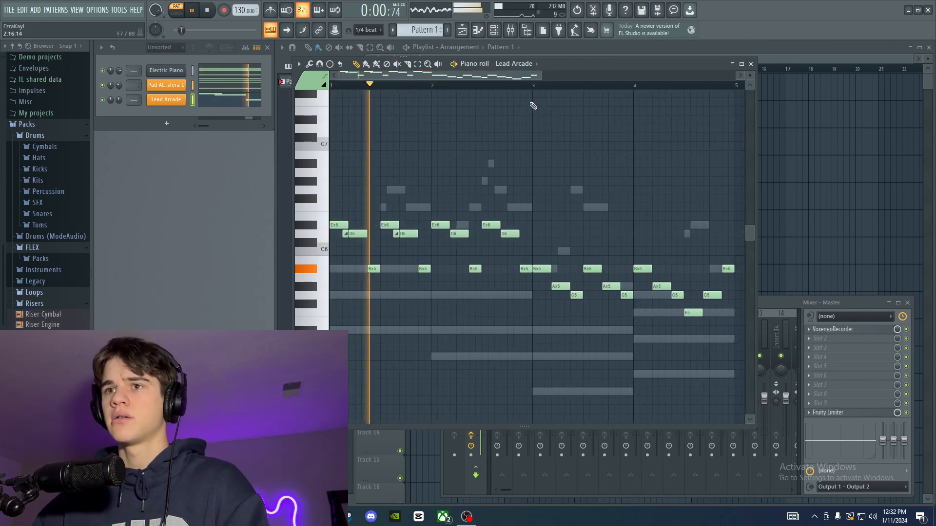
{"action": "scroll", "coordinate": [453, 234], "scroll_direction": "up", "scroll_amount": 3}
{"action": "key", "text": "space"}
{"action": "scroll", "coordinate": [597, 279], "scroll_direction": "down", "scroll_amount": 2}
Step: Add one-step A♭5 slides before the A♭5 notes in bars 3 and 4, plus a G5 slide over F5, and play the pattern
{"action": "scroll", "coordinate": [568, 318], "scroll_direction": "up", "scroll_amount": 3}
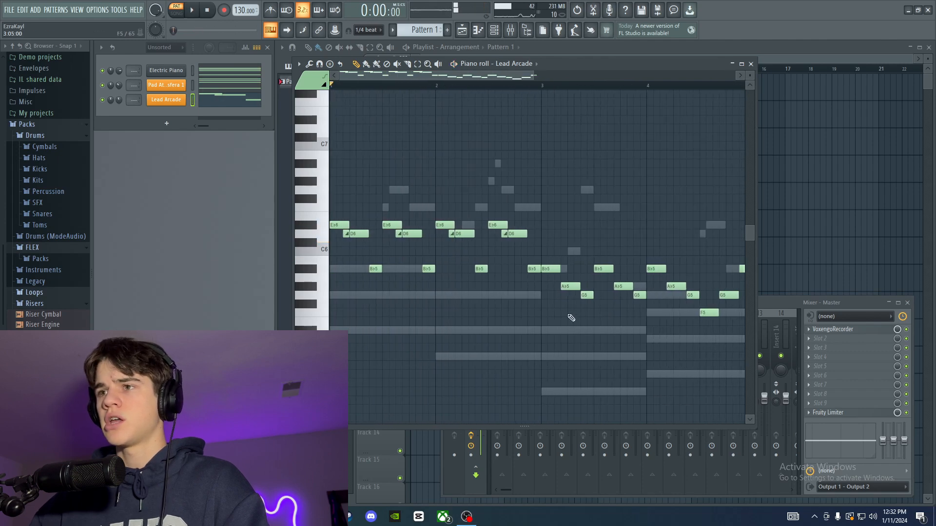
{"action": "key", "text": "space"}
{"action": "scroll", "coordinate": [546, 302], "scroll_direction": "down", "scroll_amount": 4}
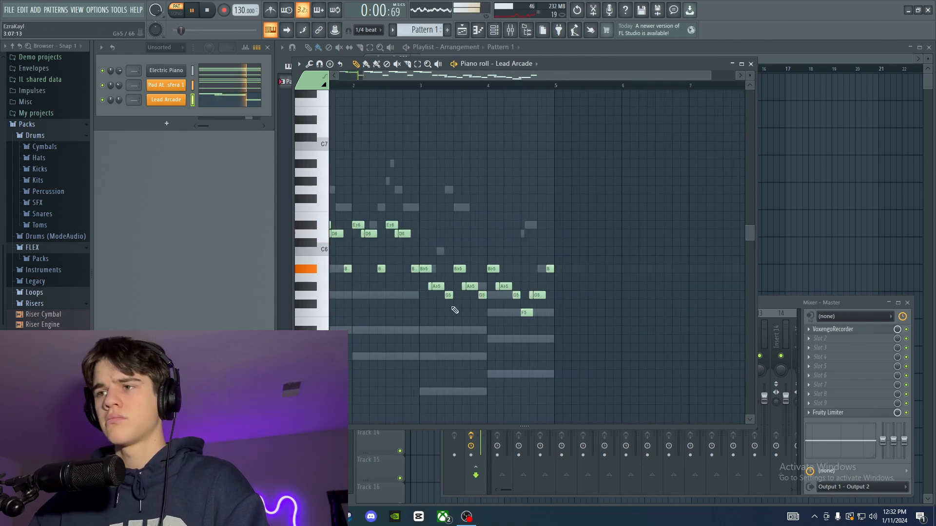